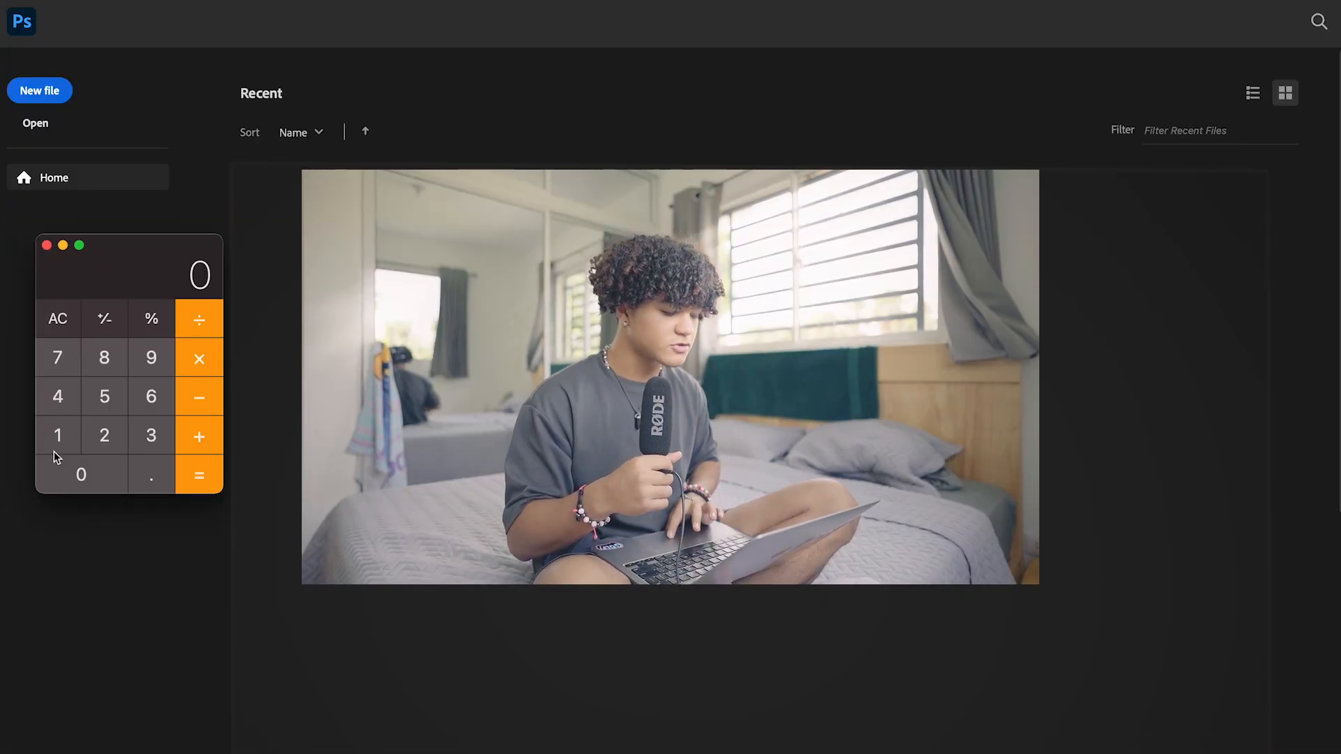
Multiply the 1080 px slide width by 5 in the calculator to get the carousel's total width
left_click(59, 436)
left_click(82, 473)
left_click(103, 369)
left_click(104, 487)
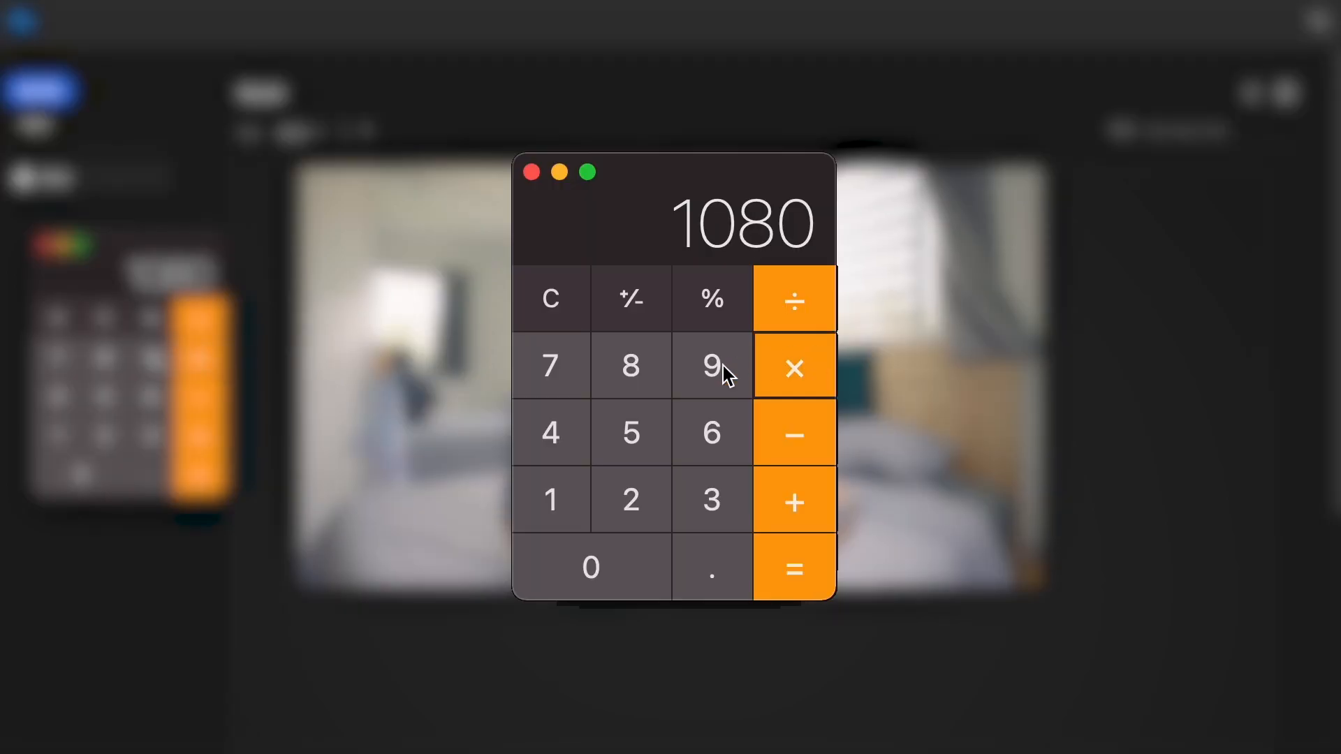
left_click(116, 389)
left_click(194, 467)
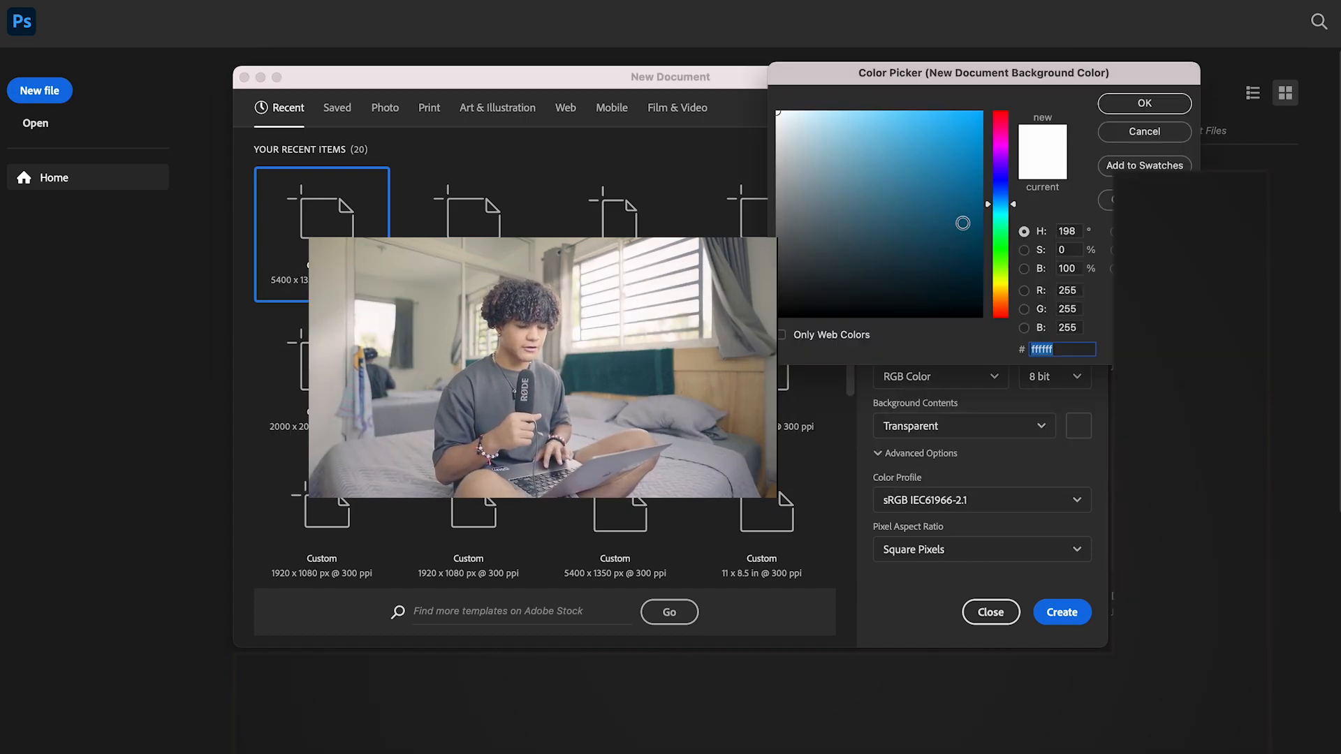
Create a 5400 x 1350 px RGB document at 300 ppi with a custom orange background
left_click(996, 297)
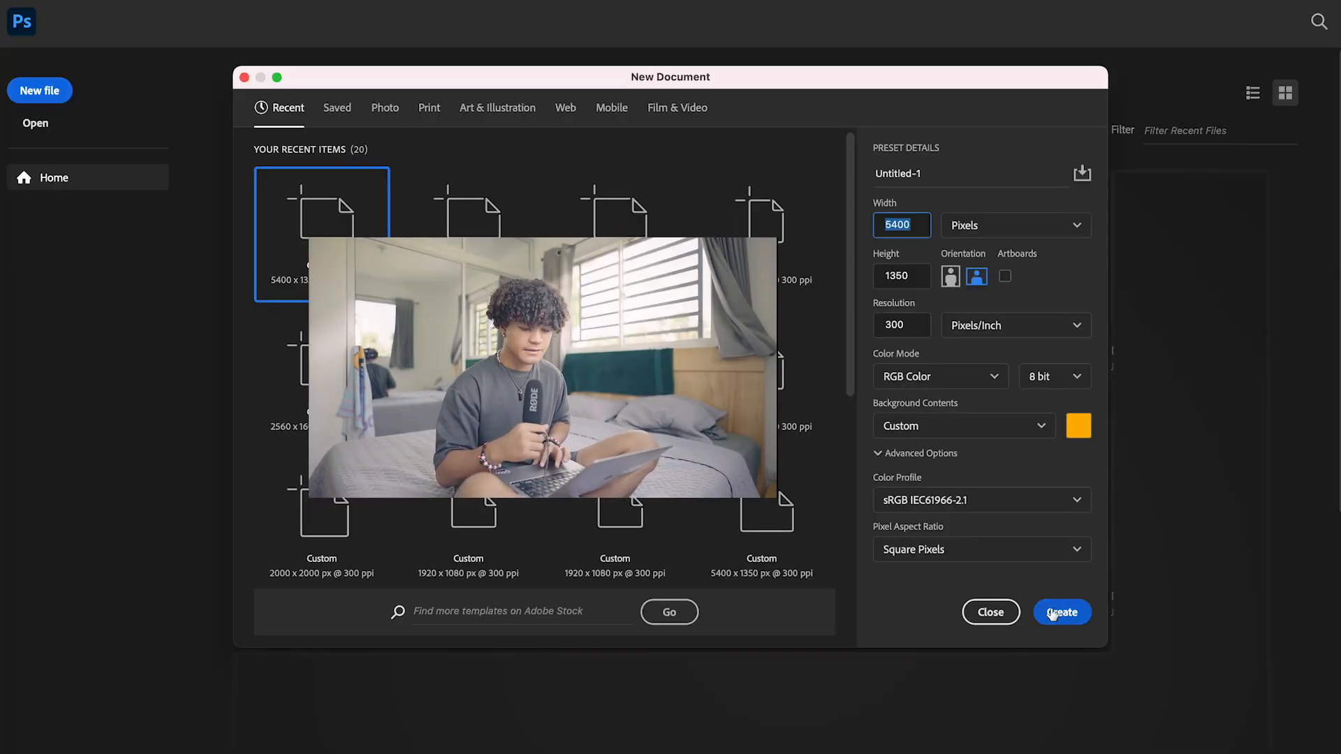
left_click(1053, 614)
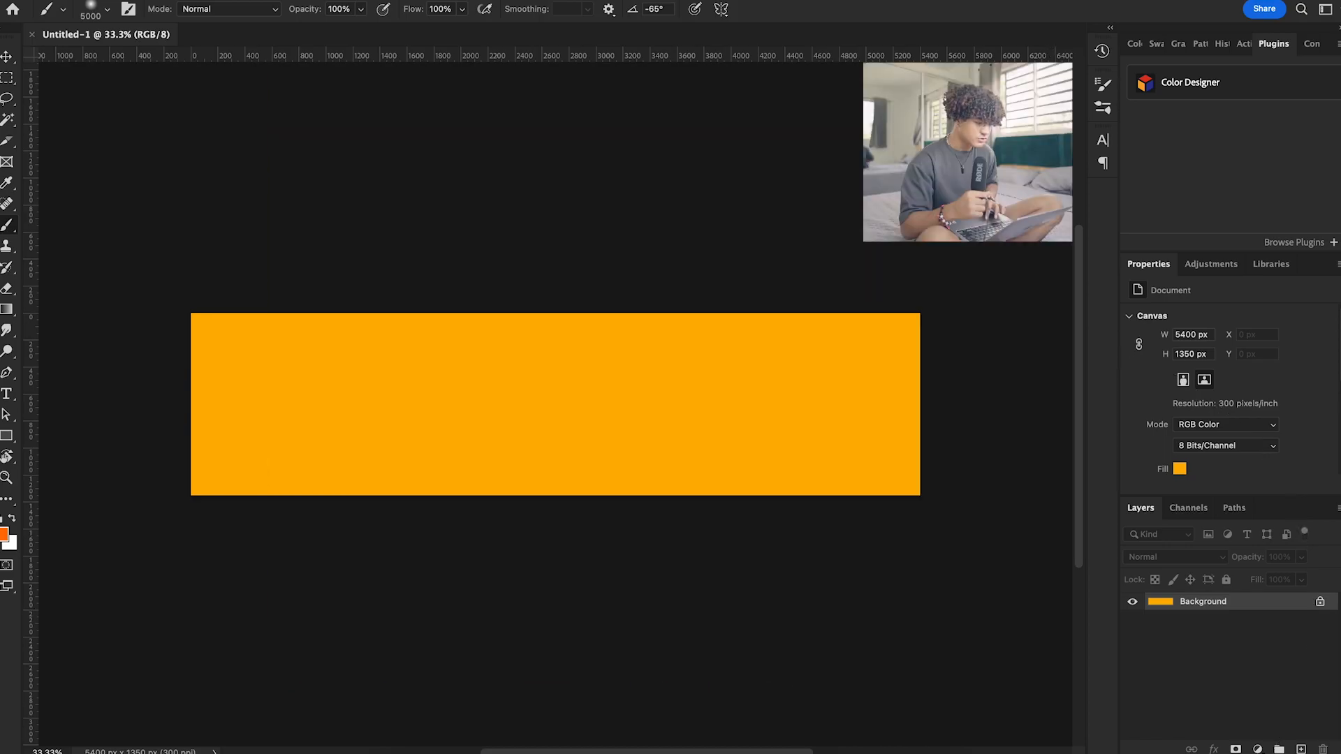
Set the grid preferences to a gridline every 100 percent with 5 subdivisions, and show the grid on the canvas
left_click(62, 0)
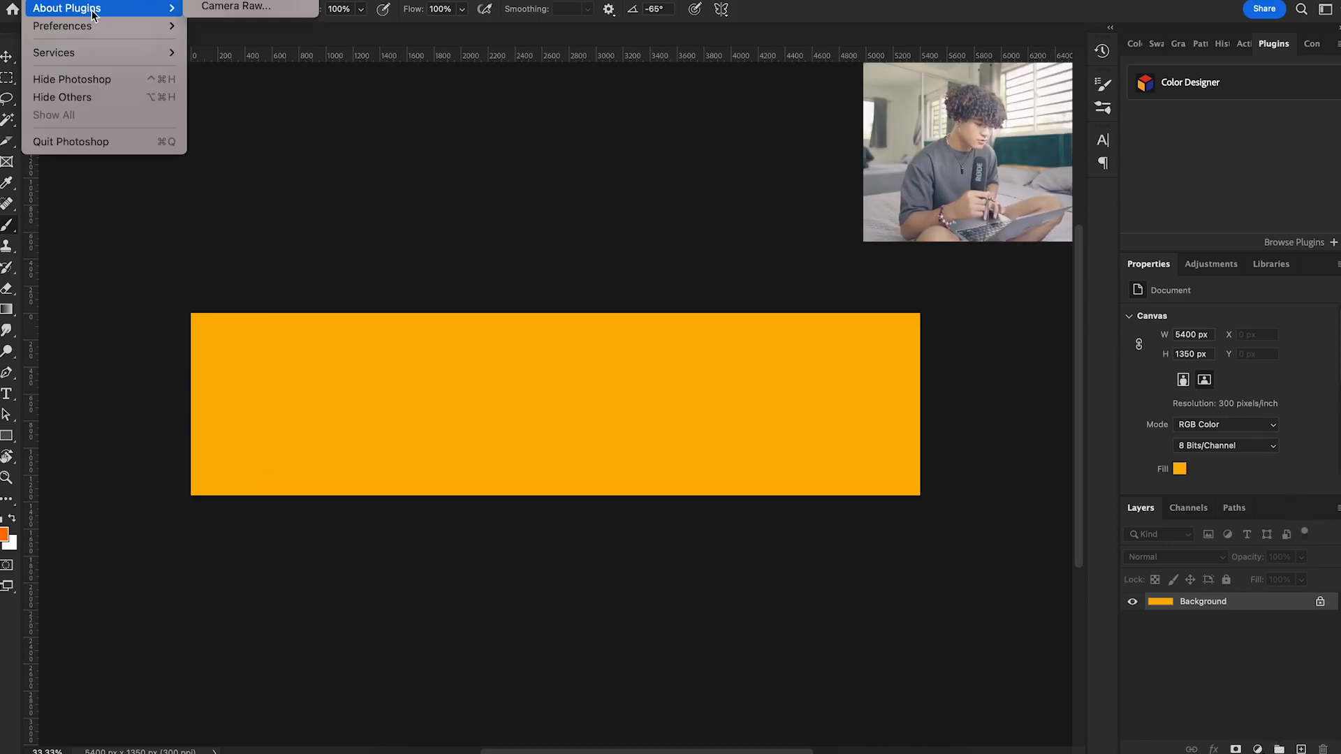
mouse_move(99, 26)
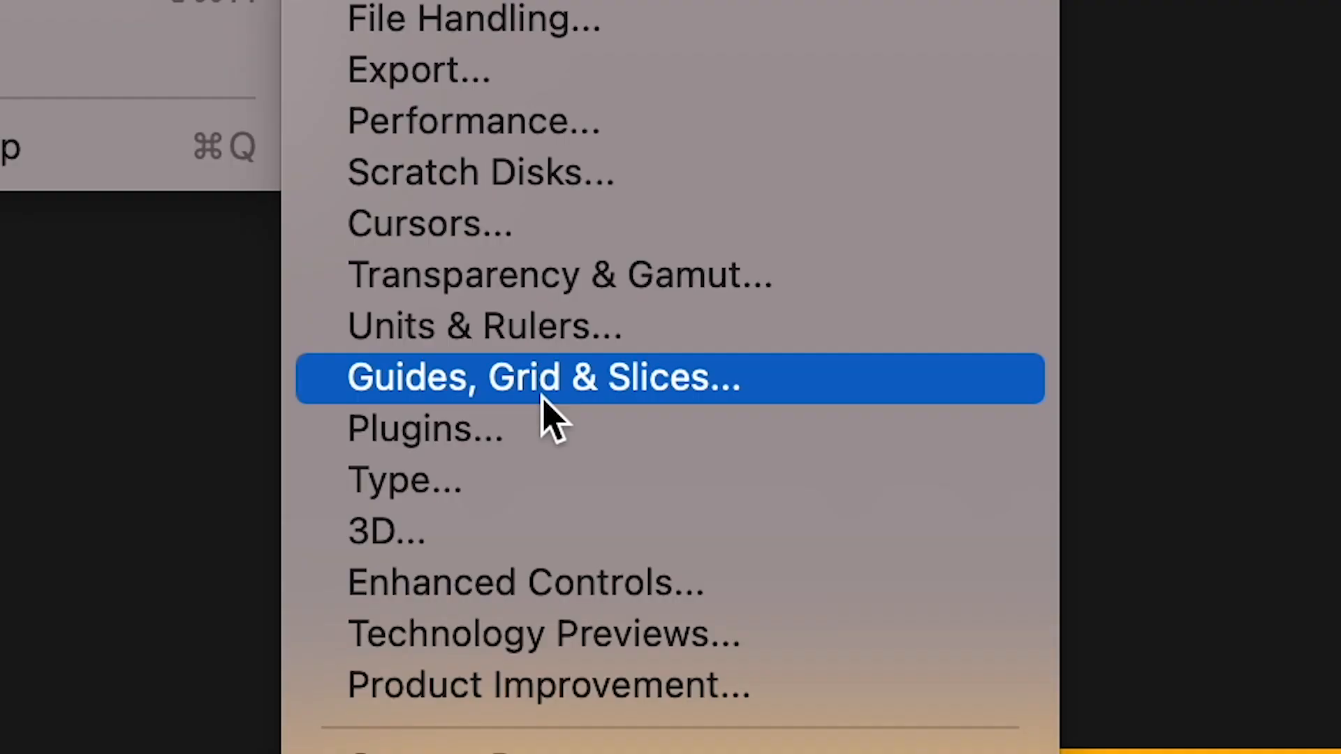
left_click(543, 399)
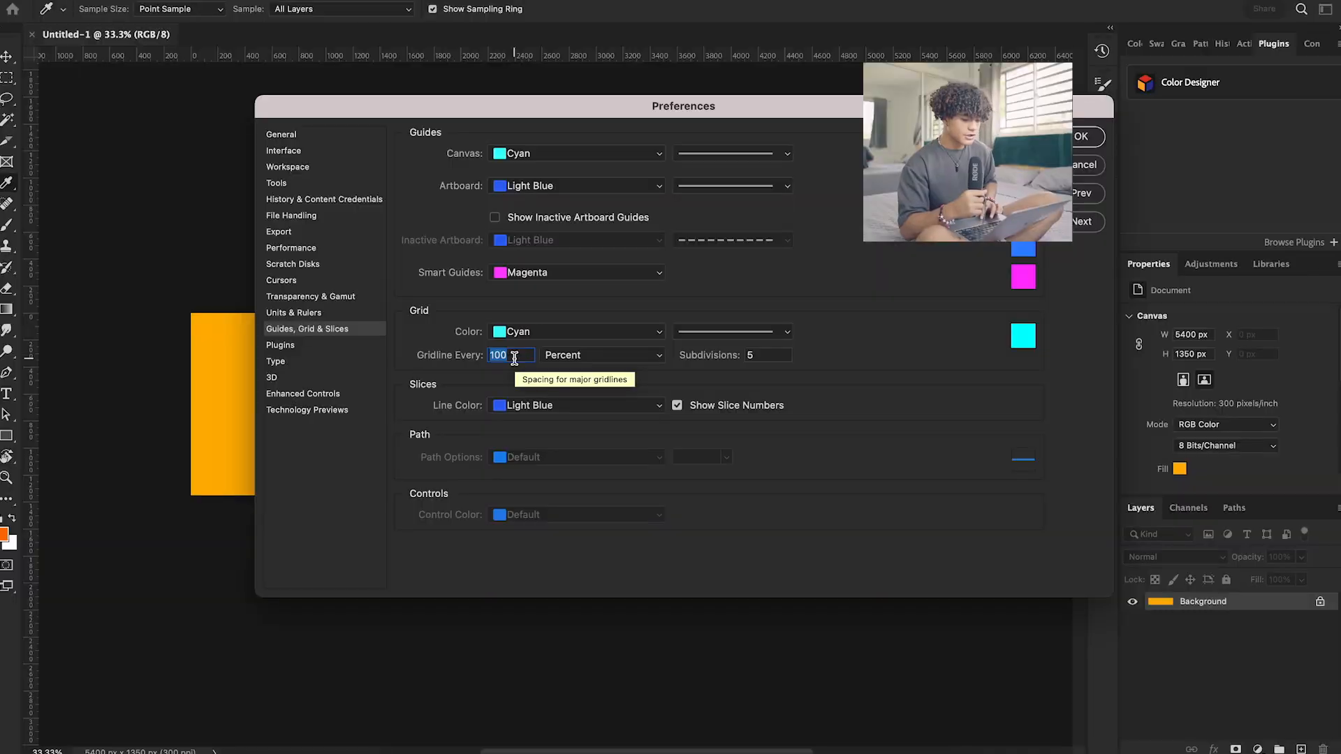
left_click(559, 355)
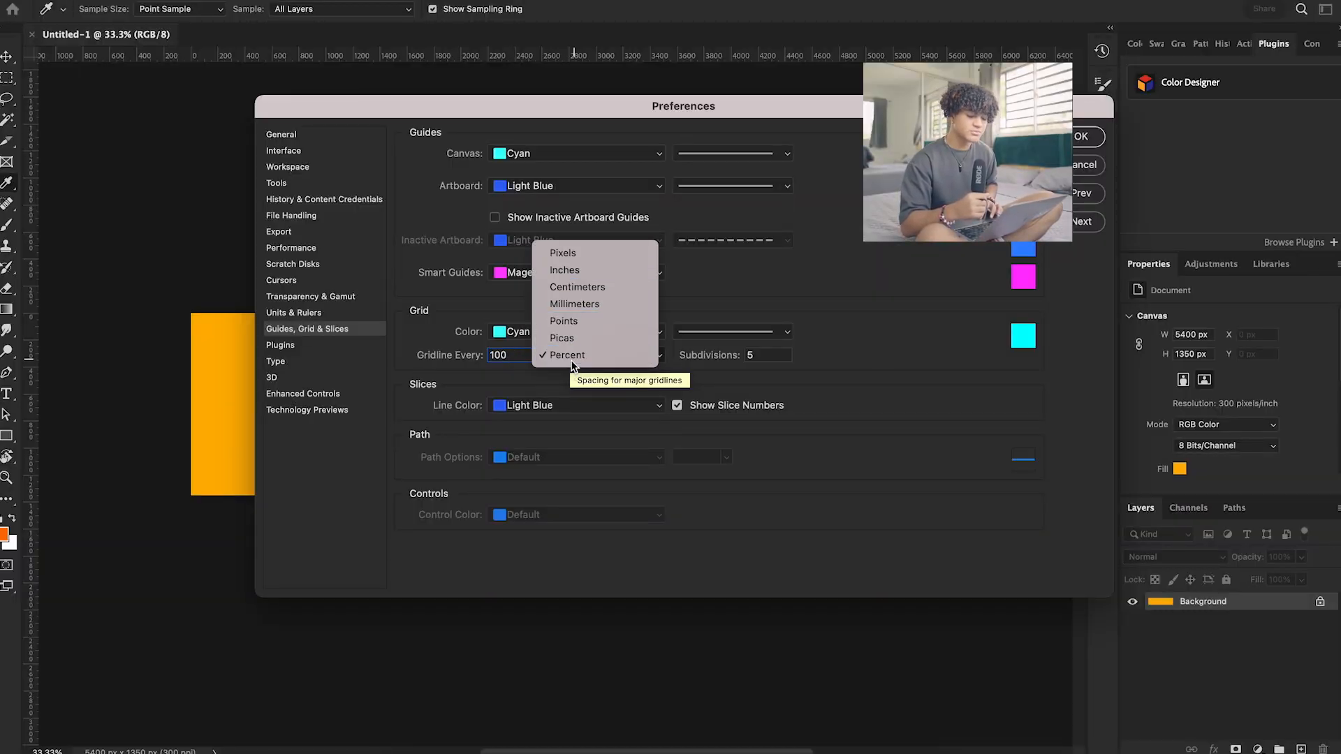
left_click(633, 354)
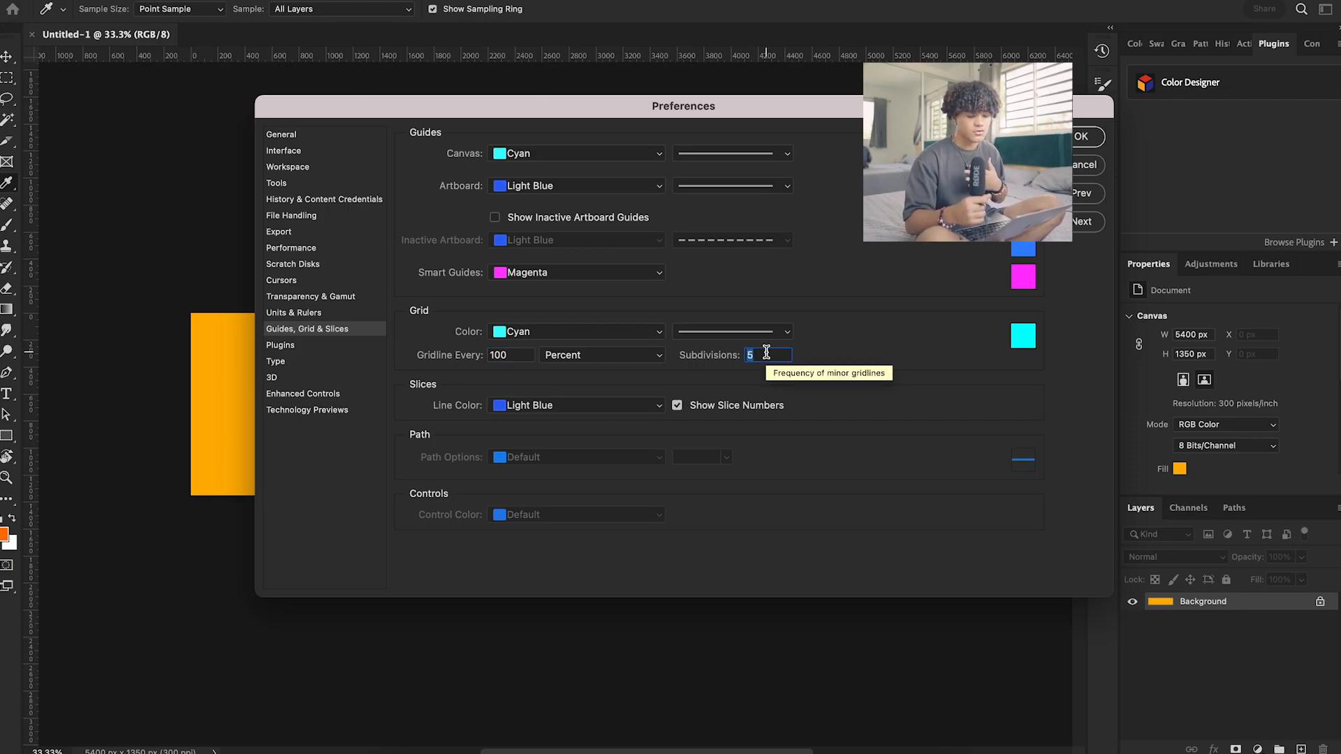
left_click(1085, 138)
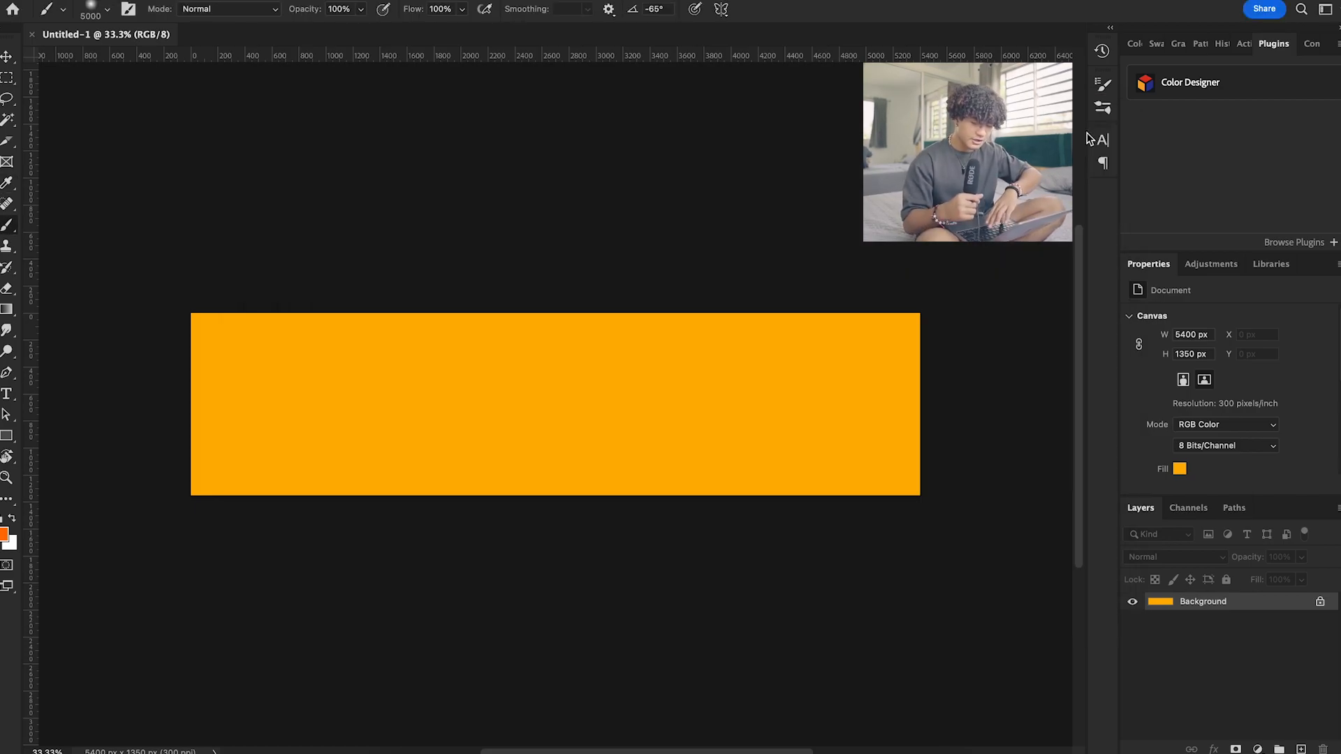
key("super+apostrophe")
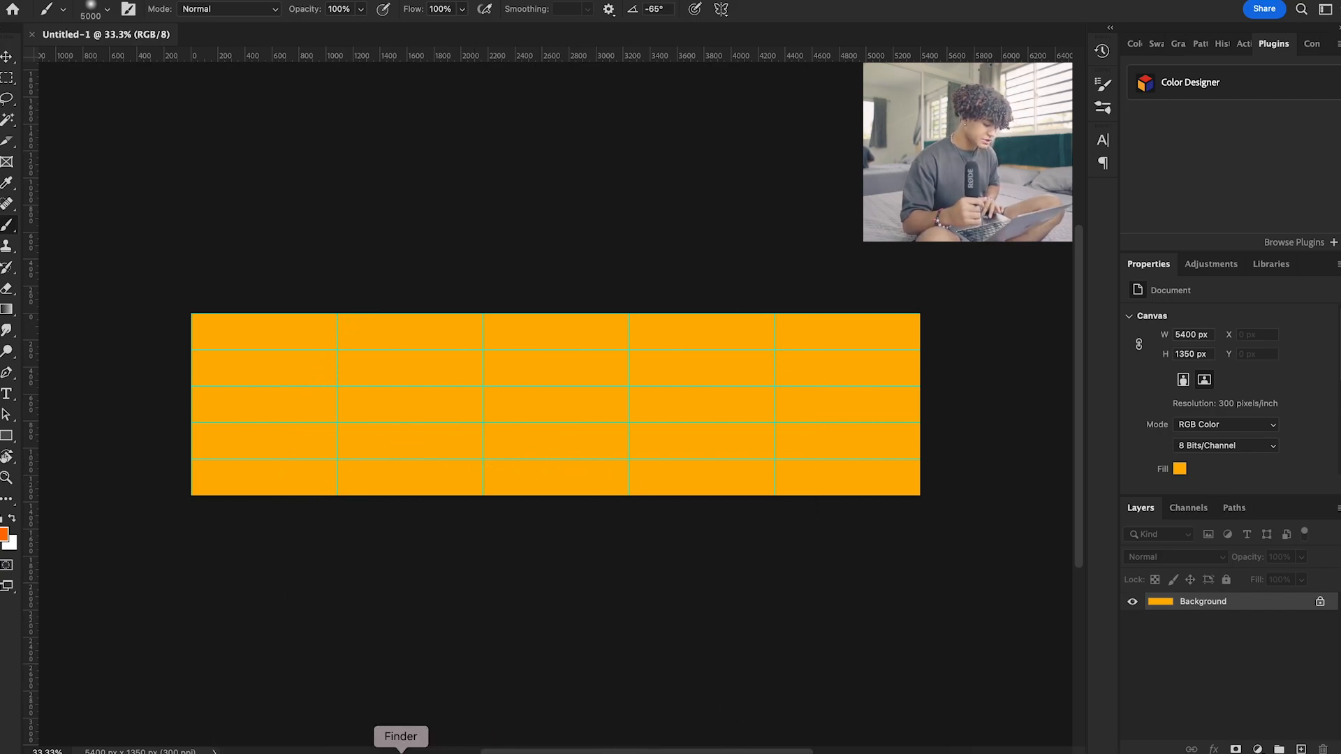
Place _MG_7220.jpg from the carousel video folder so it fills the first slide, about 1080 px wide
left_click(399, 751)
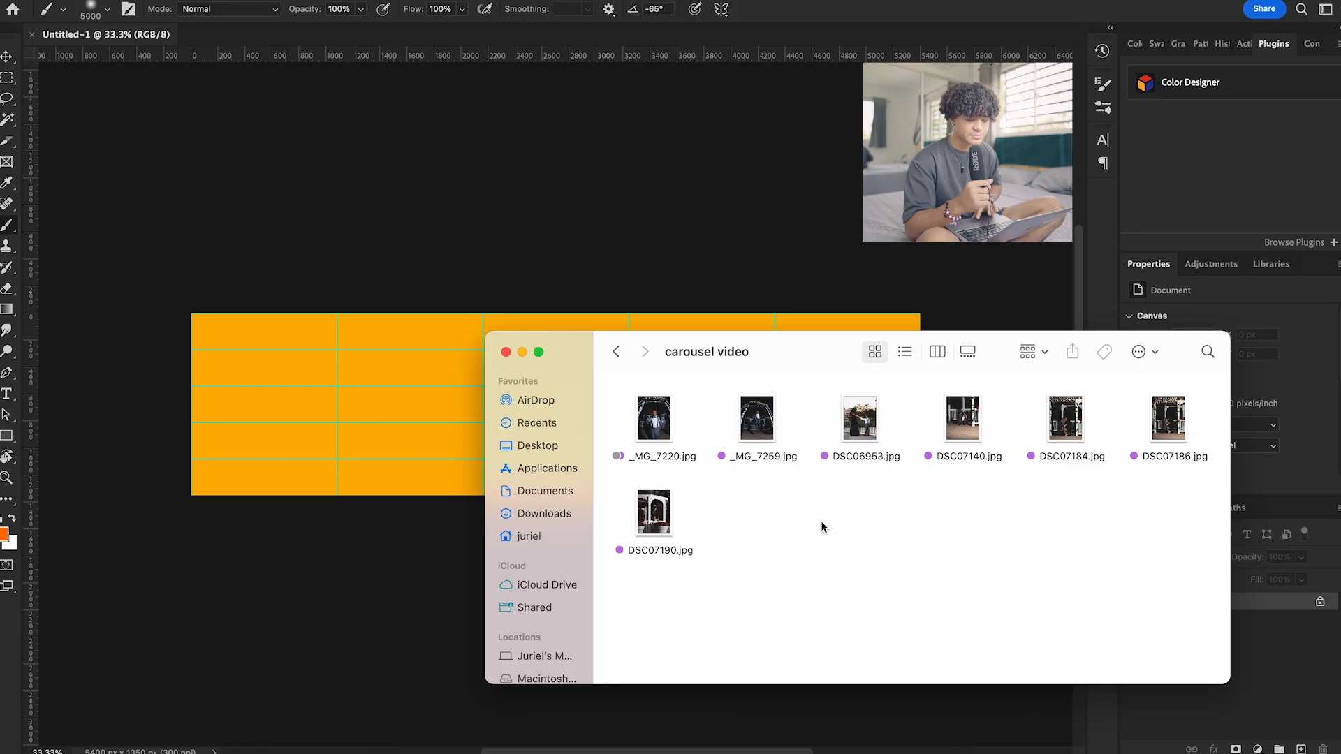
left_click(656, 427)
left_click_drag(657, 427, 182, 403)
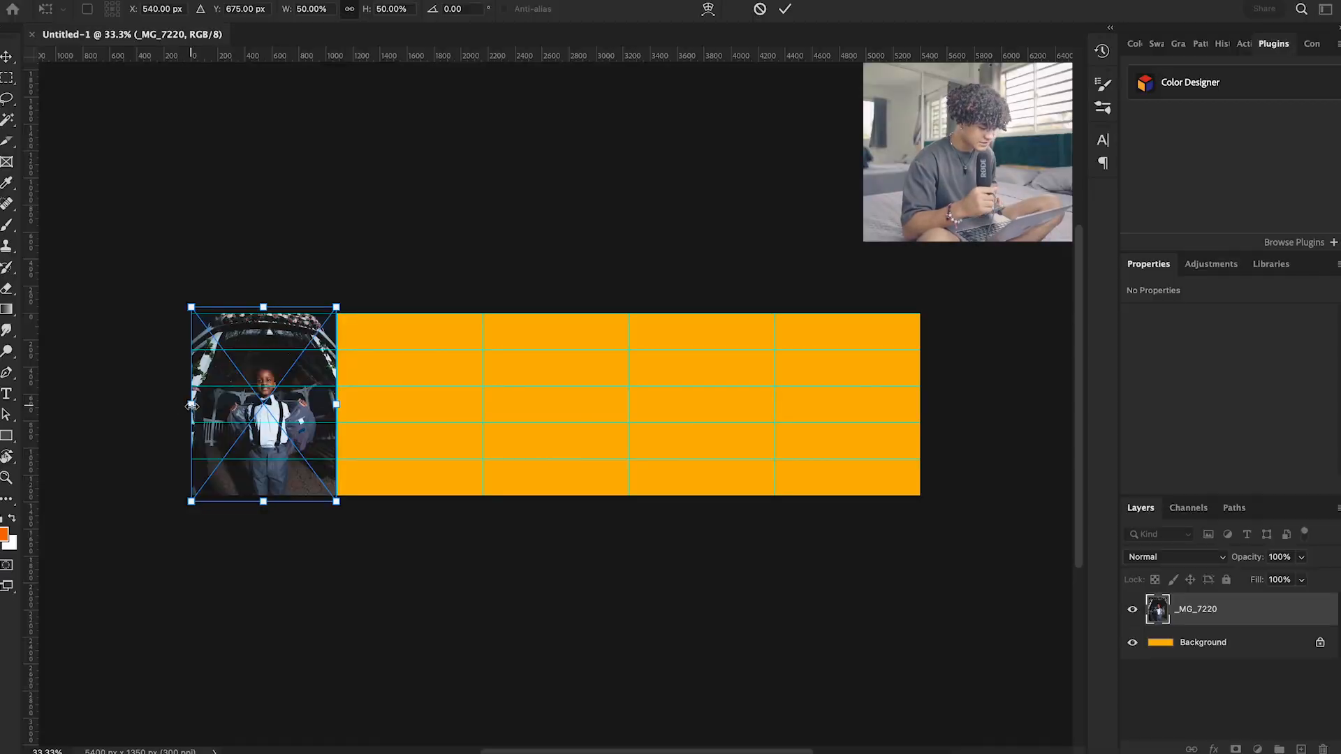
left_click(785, 10)
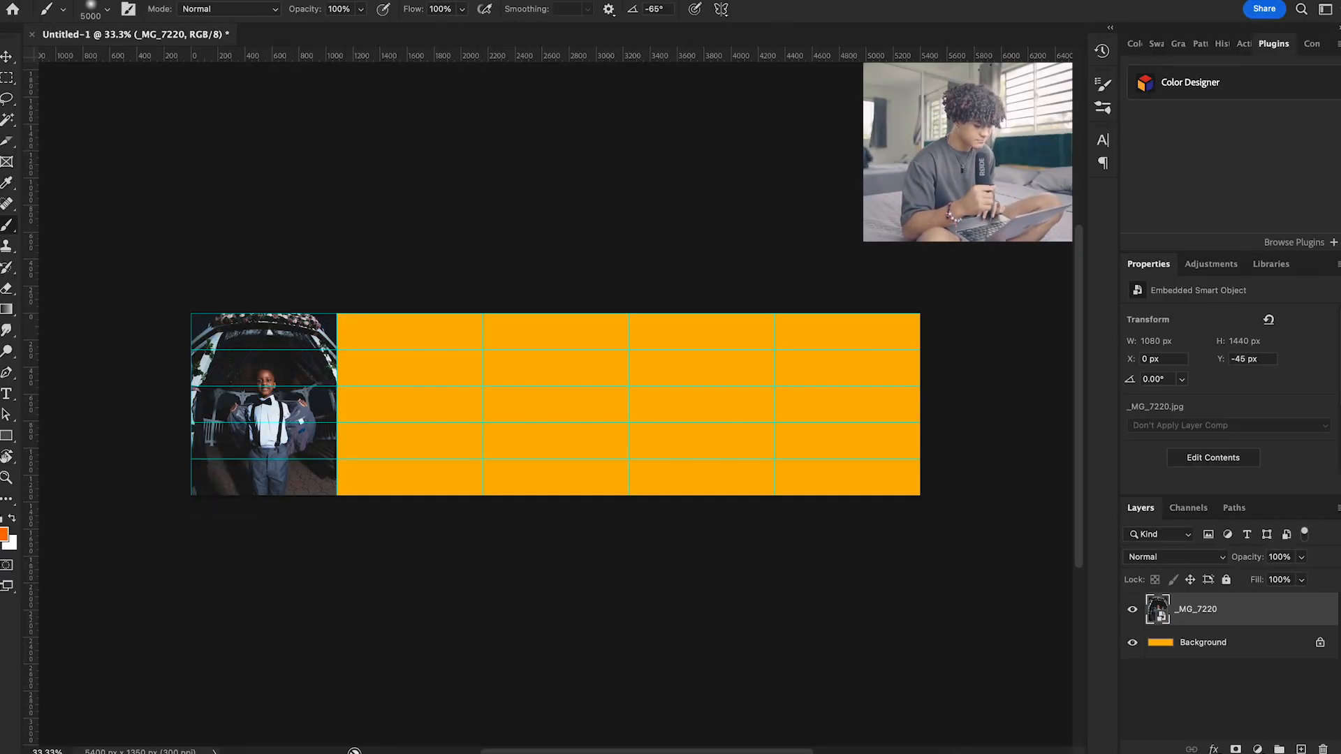
Place DSC07140.jpg in the second slide and DSC07184.jpg in the third slide
key("super+Tab")
left_click_drag(964, 419, 808, 284)
key("Return")
left_click_drag(1066, 419, 808, 282)
key("Return")
Place DSC07190.jpg in the fourth slide and DSC06953.jpg against the right end of the canvas
left_click_drag(653, 514, 754, 275)
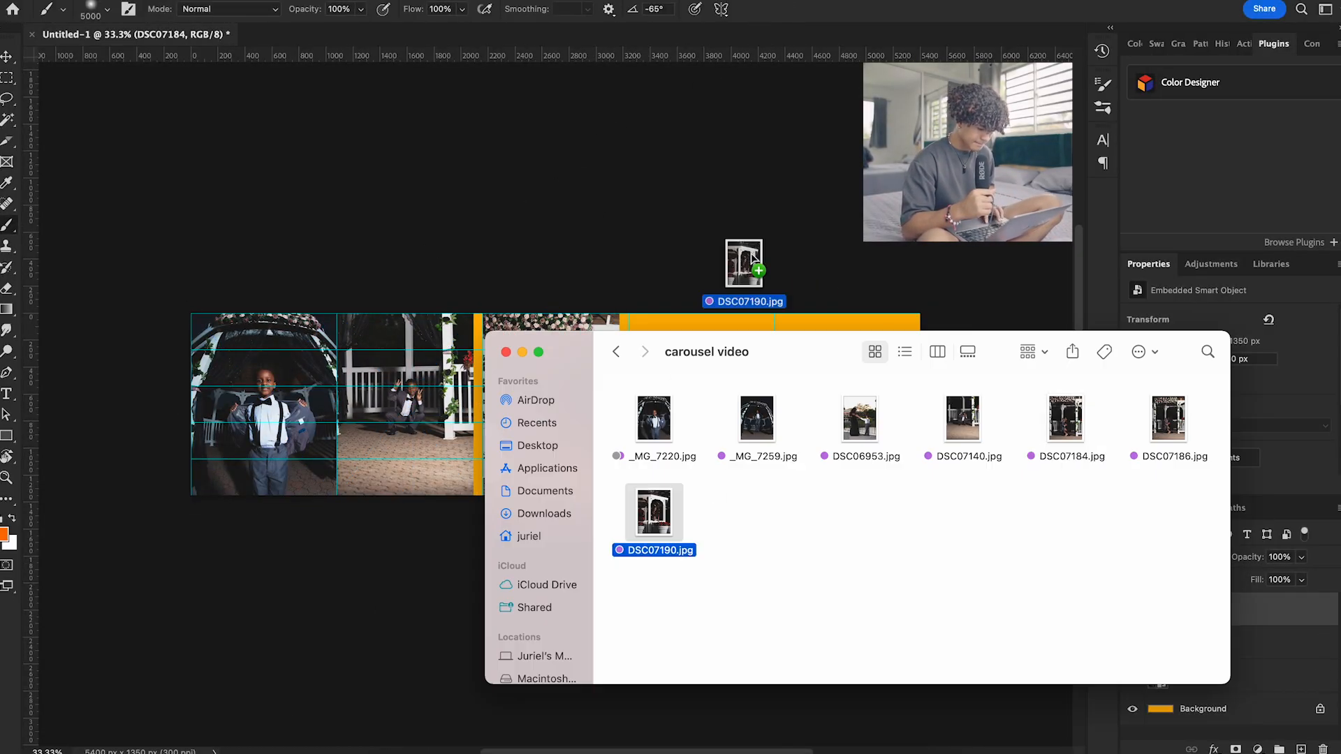
left_click_drag(859, 419, 754, 275)
left_click_drag(575, 427, 873, 429)
left_click(785, 9)
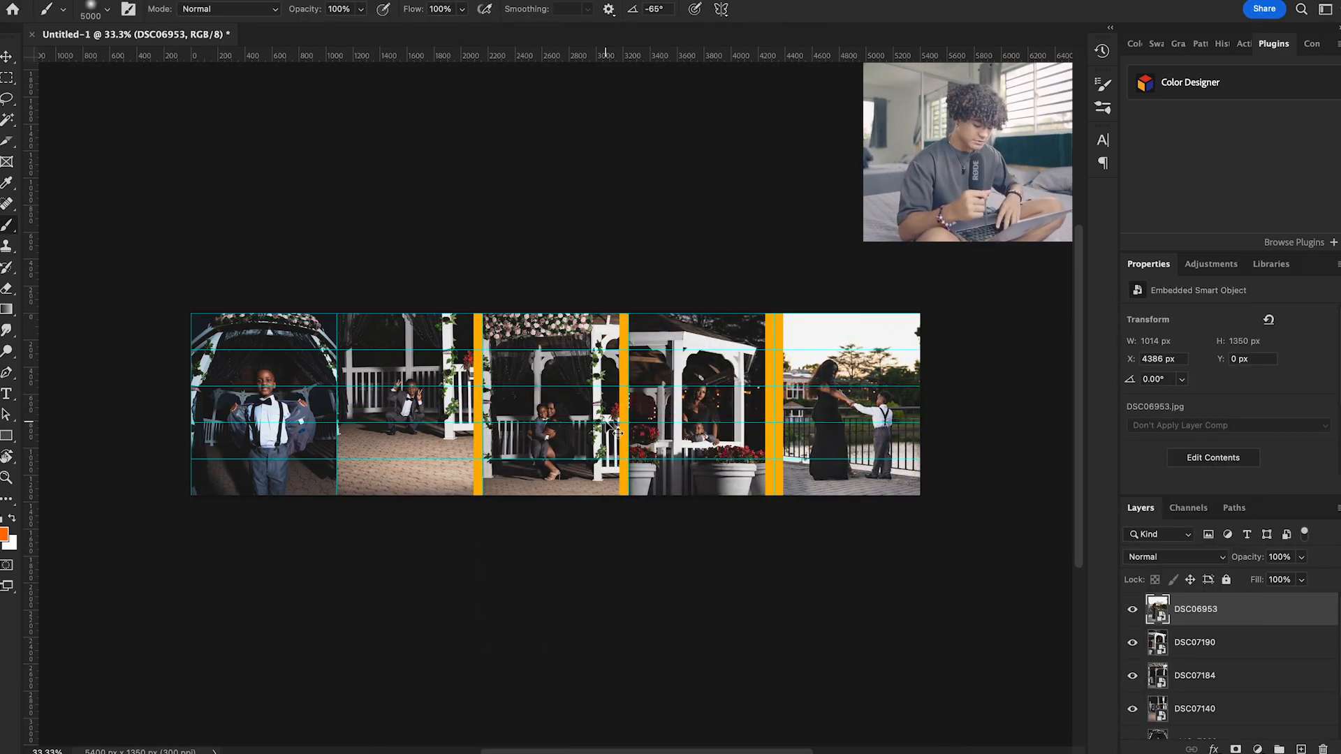
Move the DSC07184 photo flush against the second photo at X 2094 px and enlarge it slightly to narrow the orange gap beside it
key("super+equal")
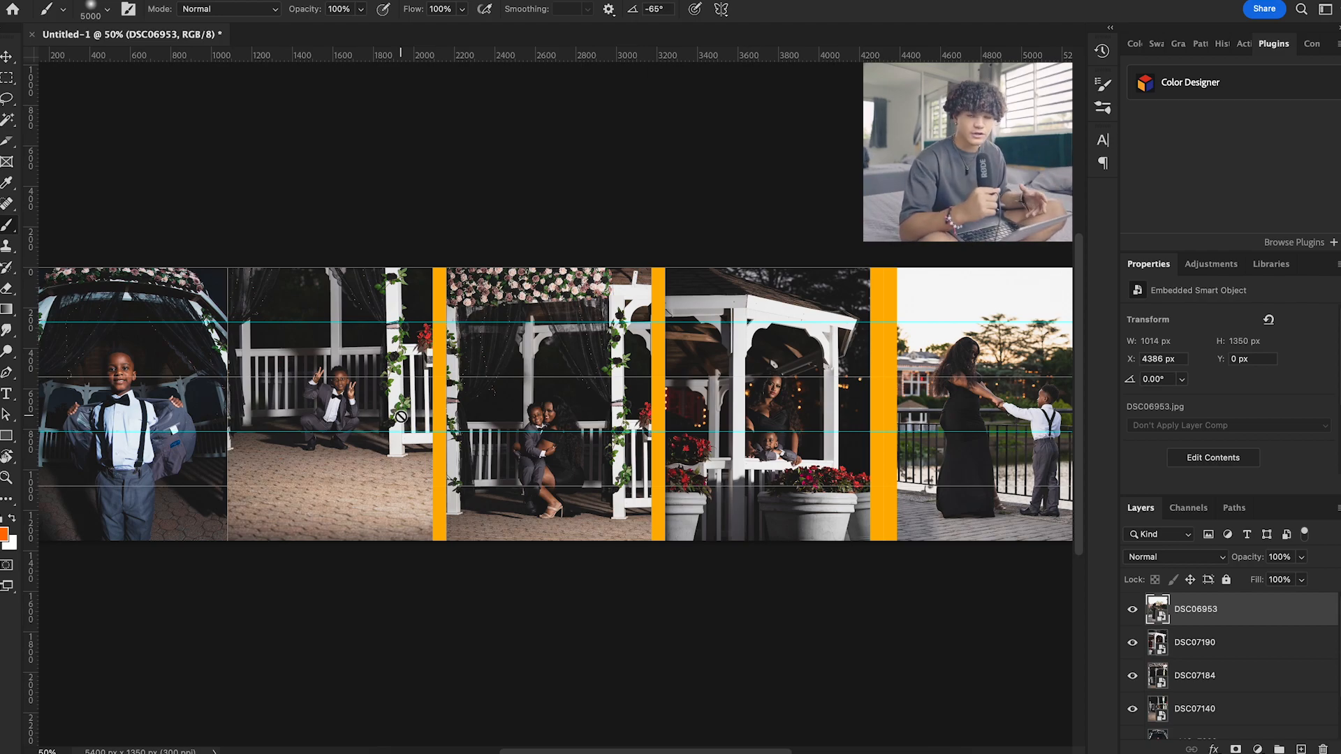
key("v")
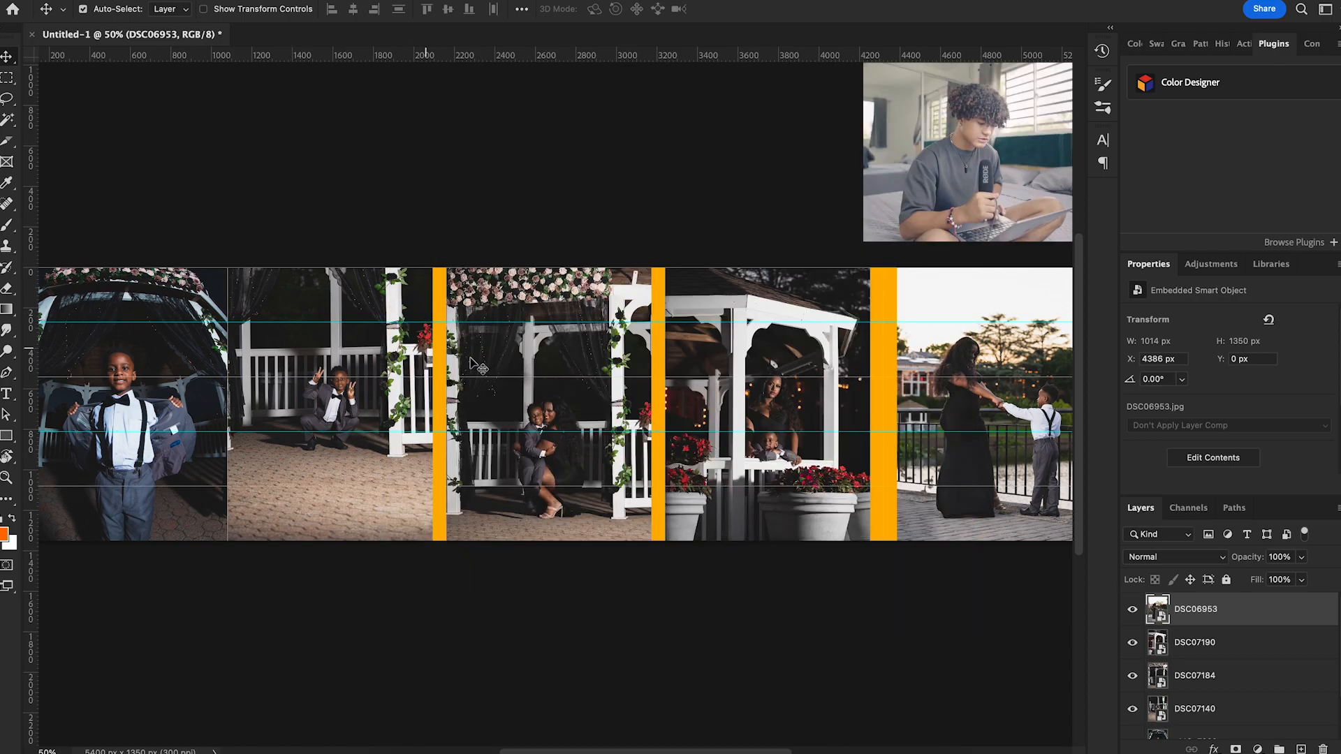
left_click(538, 366)
left_click_drag(538, 367, 526, 368)
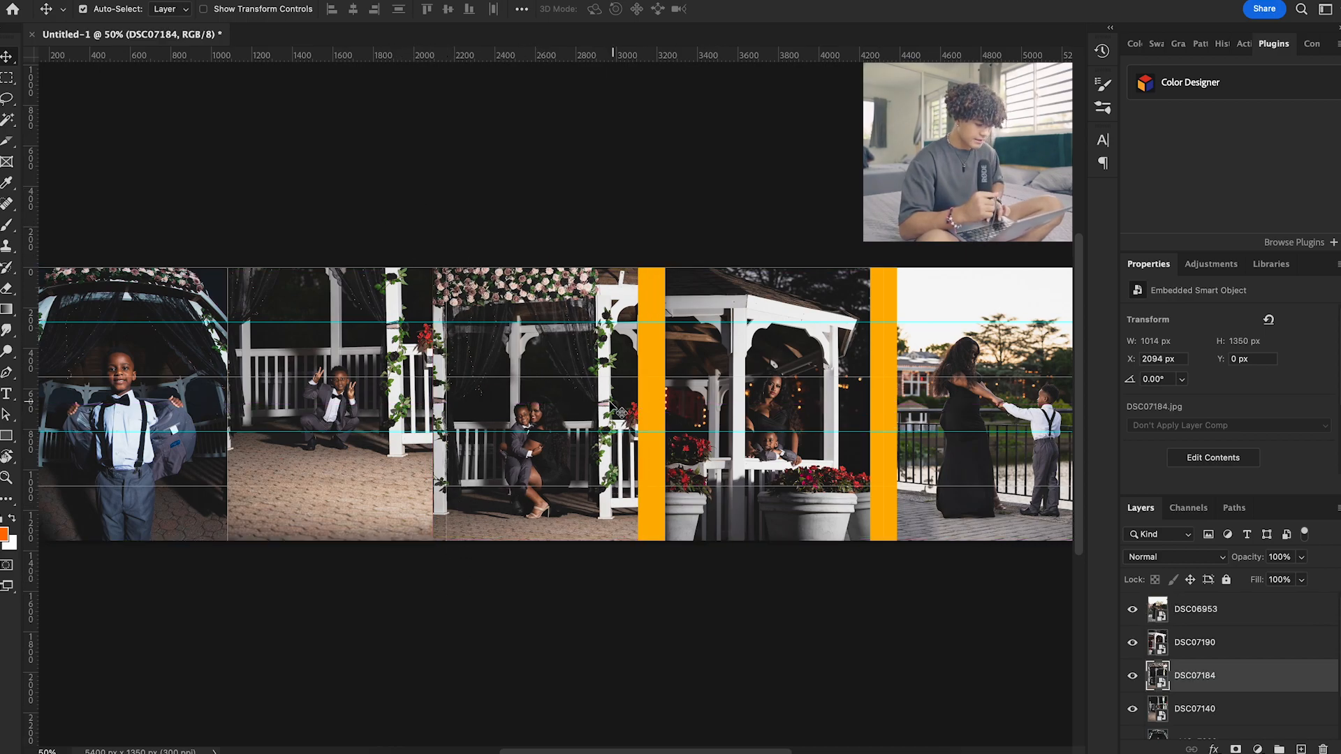
key("super+t")
left_click_drag(632, 403, 649, 403)
key("Return")
Enlarge the DSC07190 photo to 55.74% so it covers the orange gaps on both of its sides
left_click(706, 356)
key("super+t")
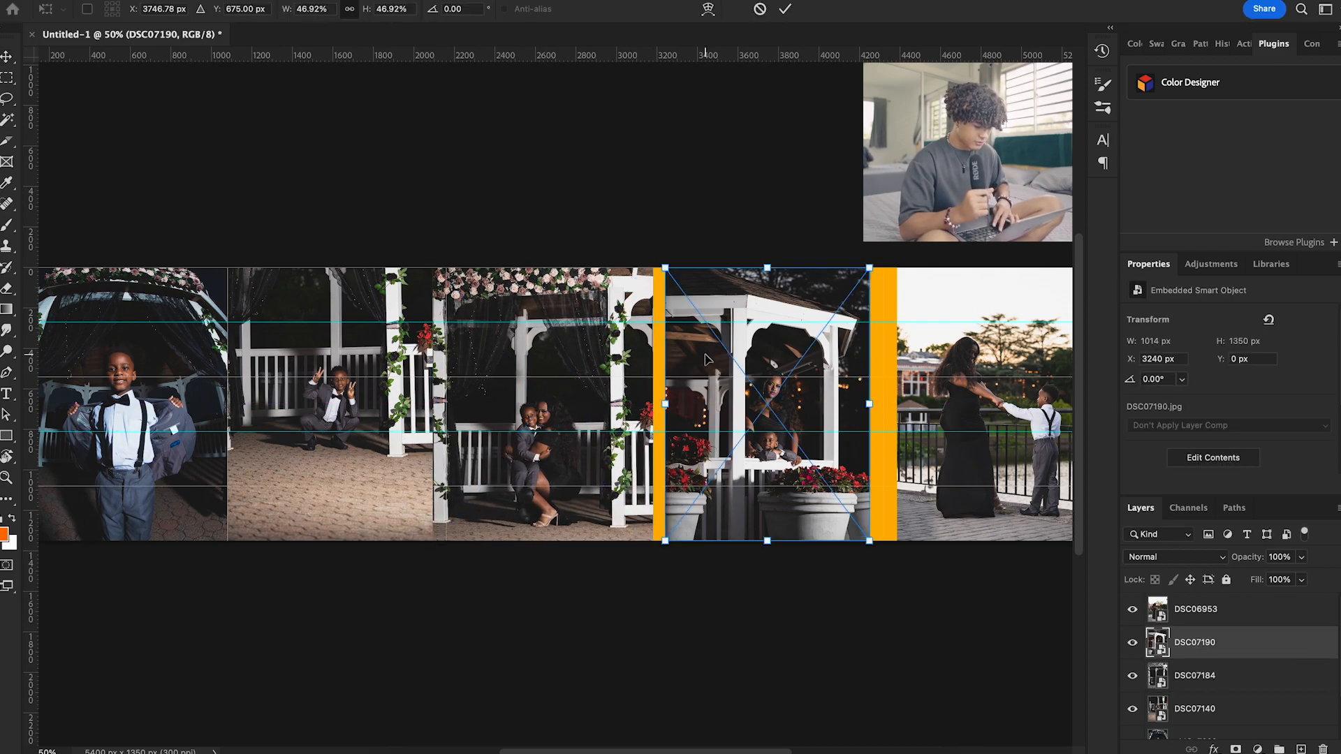
left_click_drag(664, 409, 653, 406)
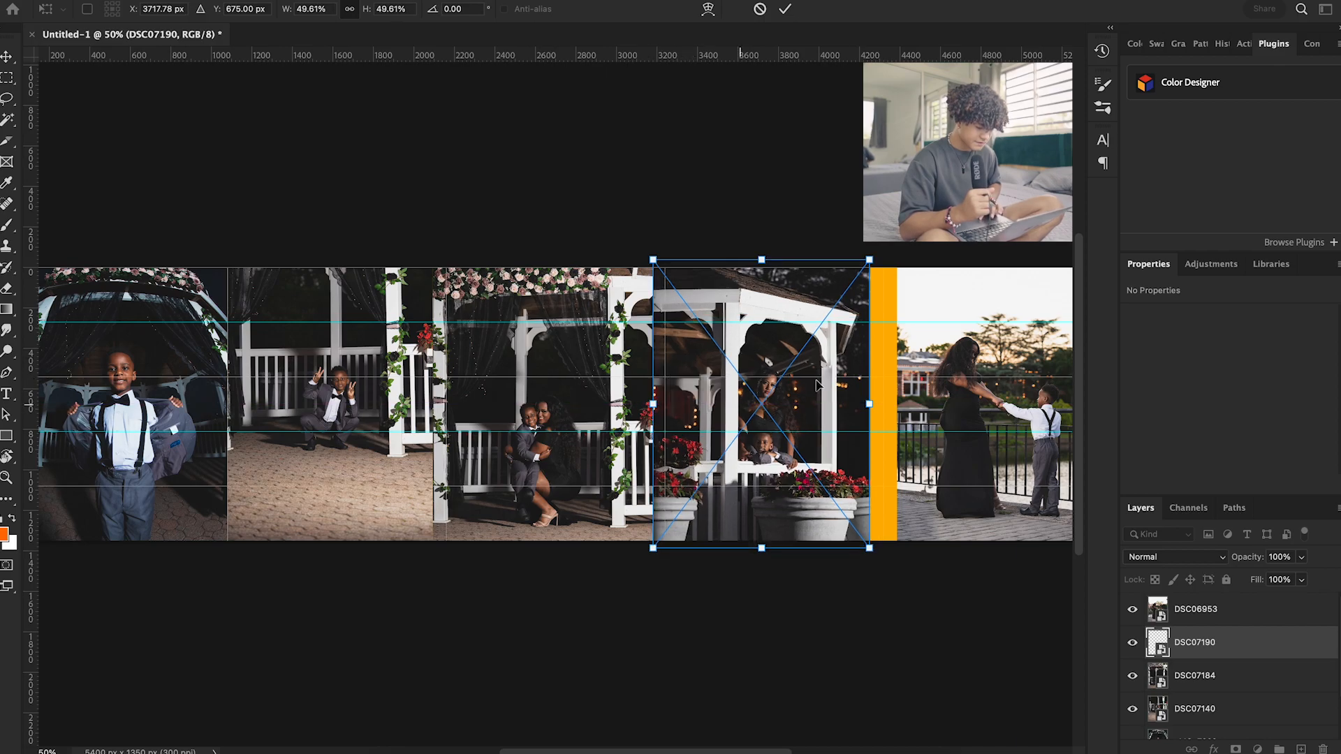
left_click_drag(869, 396, 897, 397)
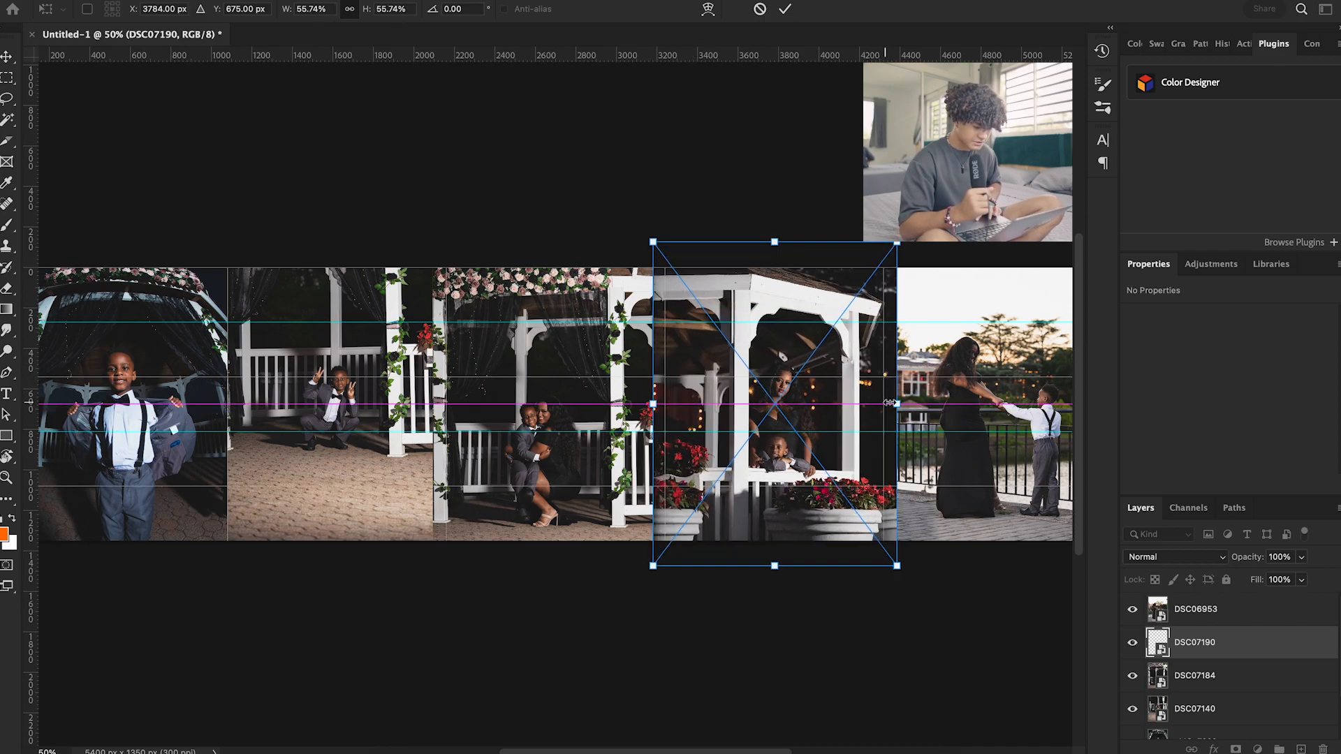
key("Return")
Place _MG_7259.jpg as a small inset of about 478 x 636 px overlapping the boundary between the third and fourth slides
scroll(814, 403, "right", 5)
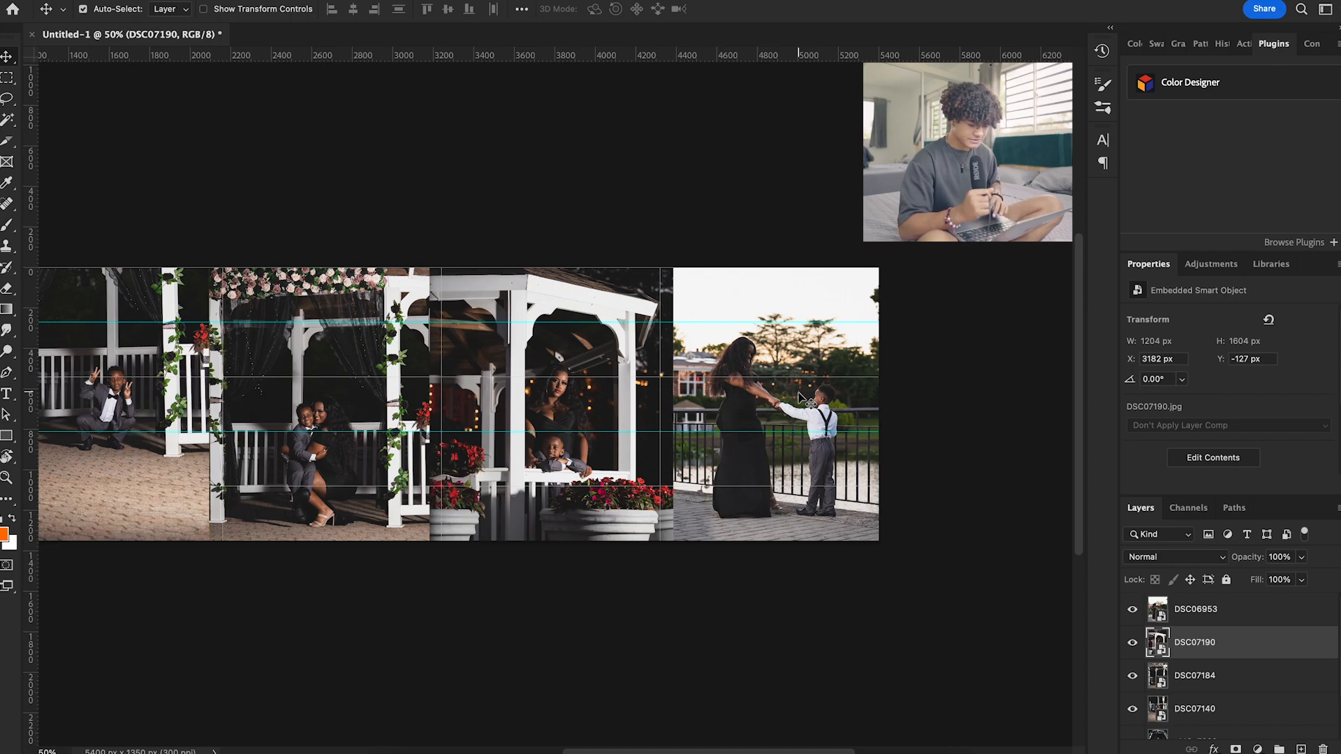
scroll(800, 398, "left", 8)
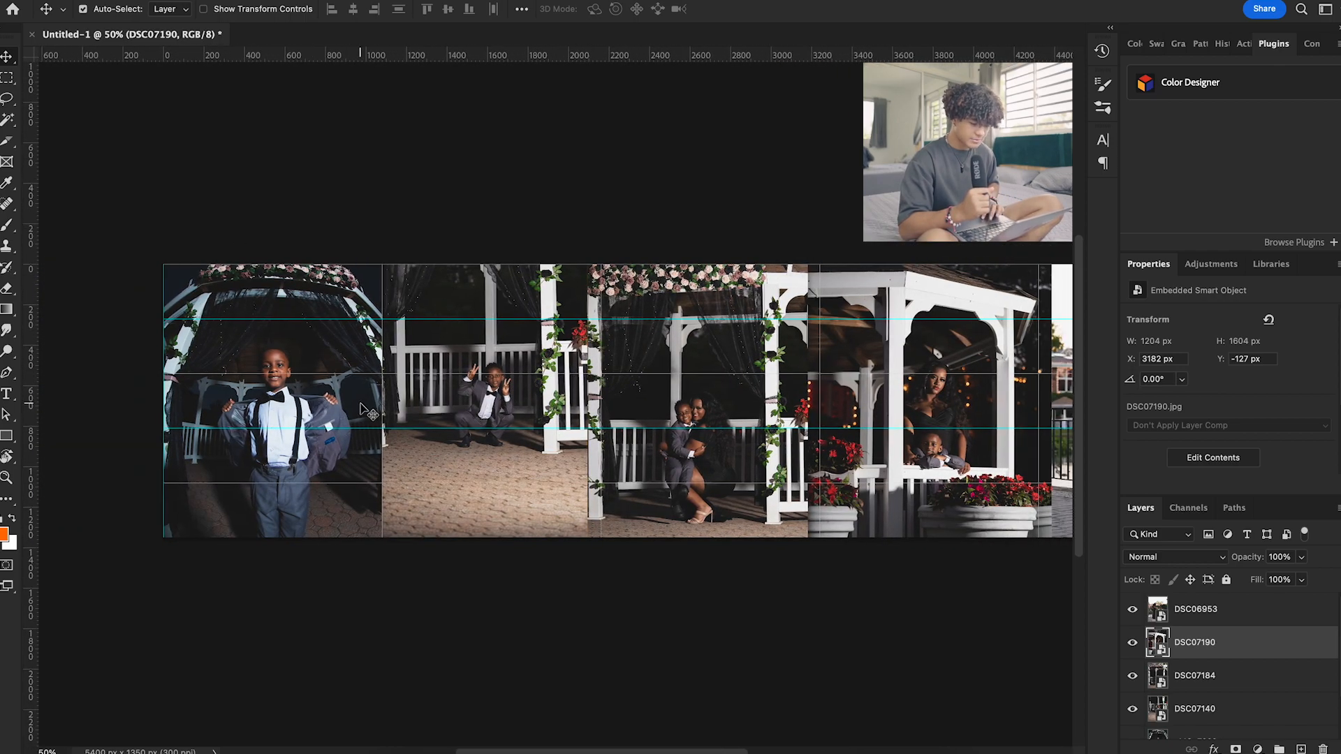
scroll(363, 410, "right", 1)
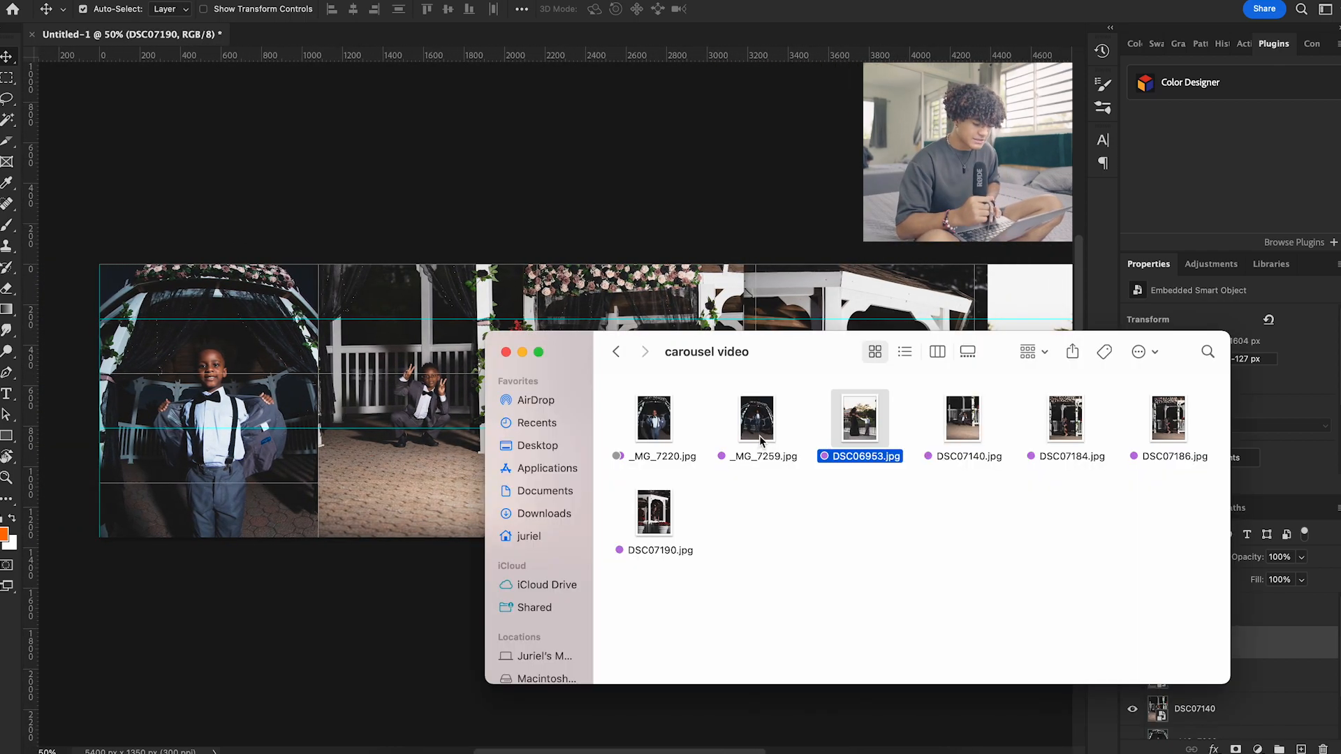
left_click(756, 425)
left_click(678, 290)
left_click_drag(678, 290, 586, 398)
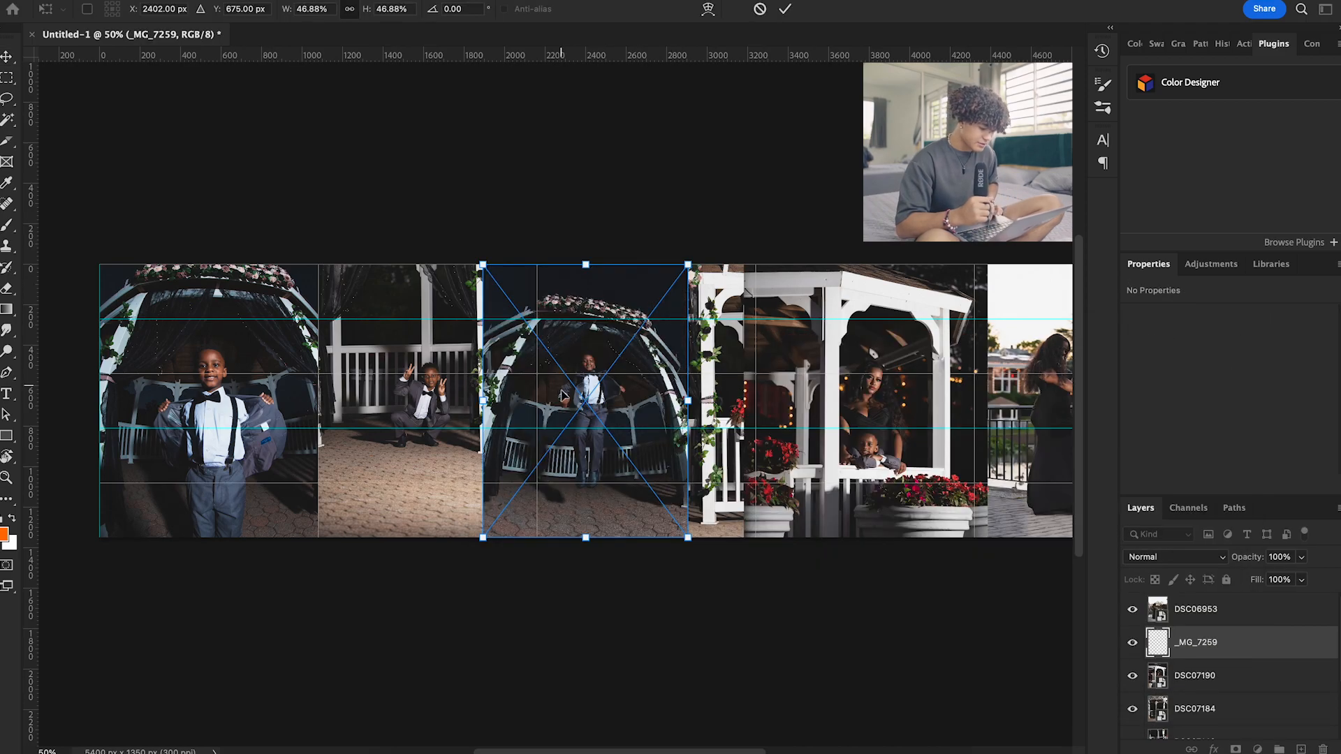
mouse_move(688, 401)
left_mouse_down()
mouse_move(579, 401)
mouse_move(768, 339)
left_mouse_up()
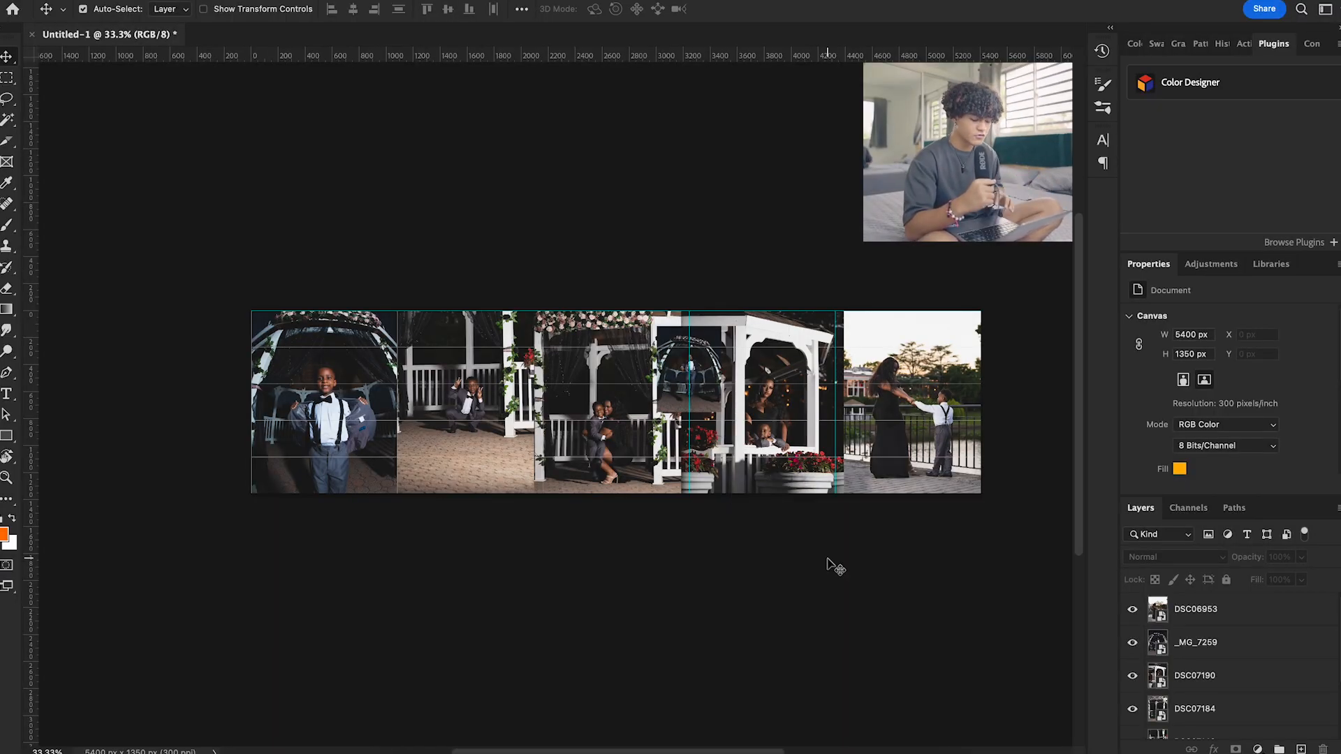
Place the pink shoe image from Downloads across the second and third slides at about 360 x 540 px and inspect the carousel at 100% zoom
left_click(400, 751)
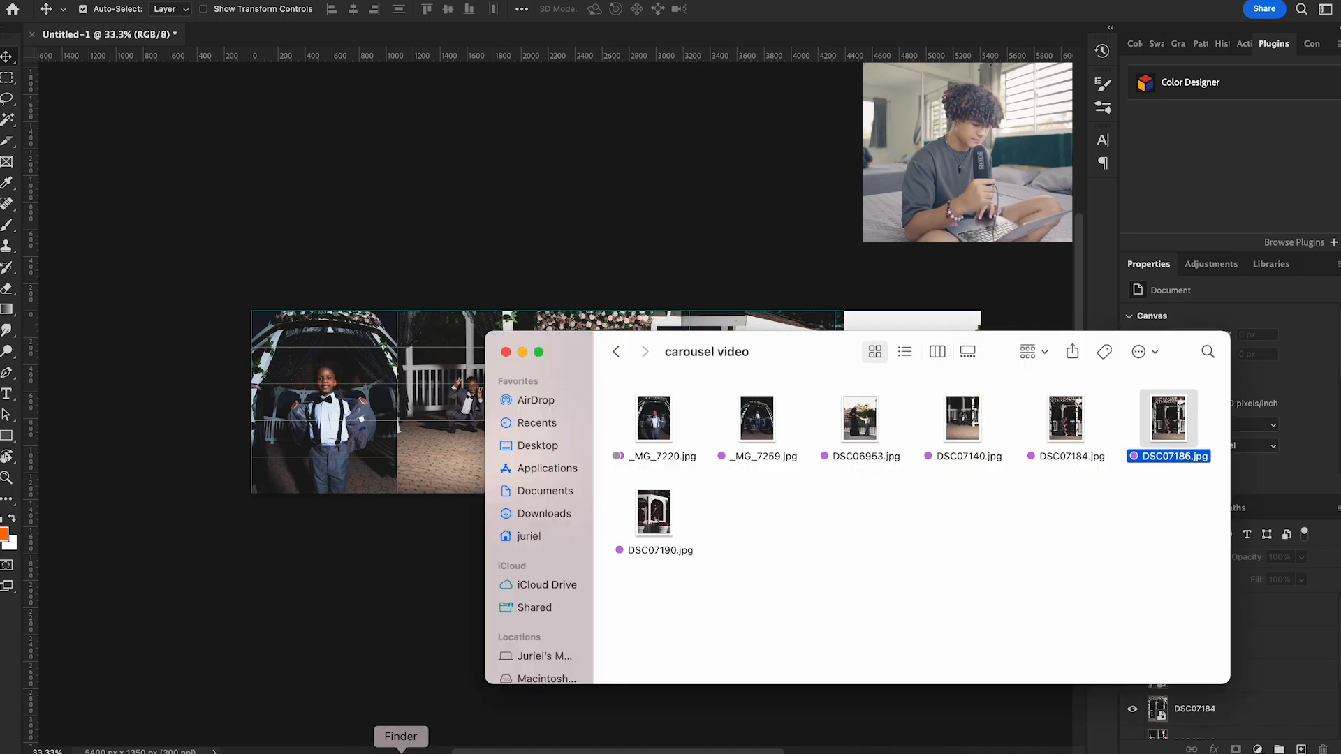
left_click(542, 514)
left_click_drag(1006, 503, 447, 412)
left_click_drag(616, 493, 618, 422)
left_click_drag(629, 370, 555, 442)
left_click(785, 9)
key("super+1")
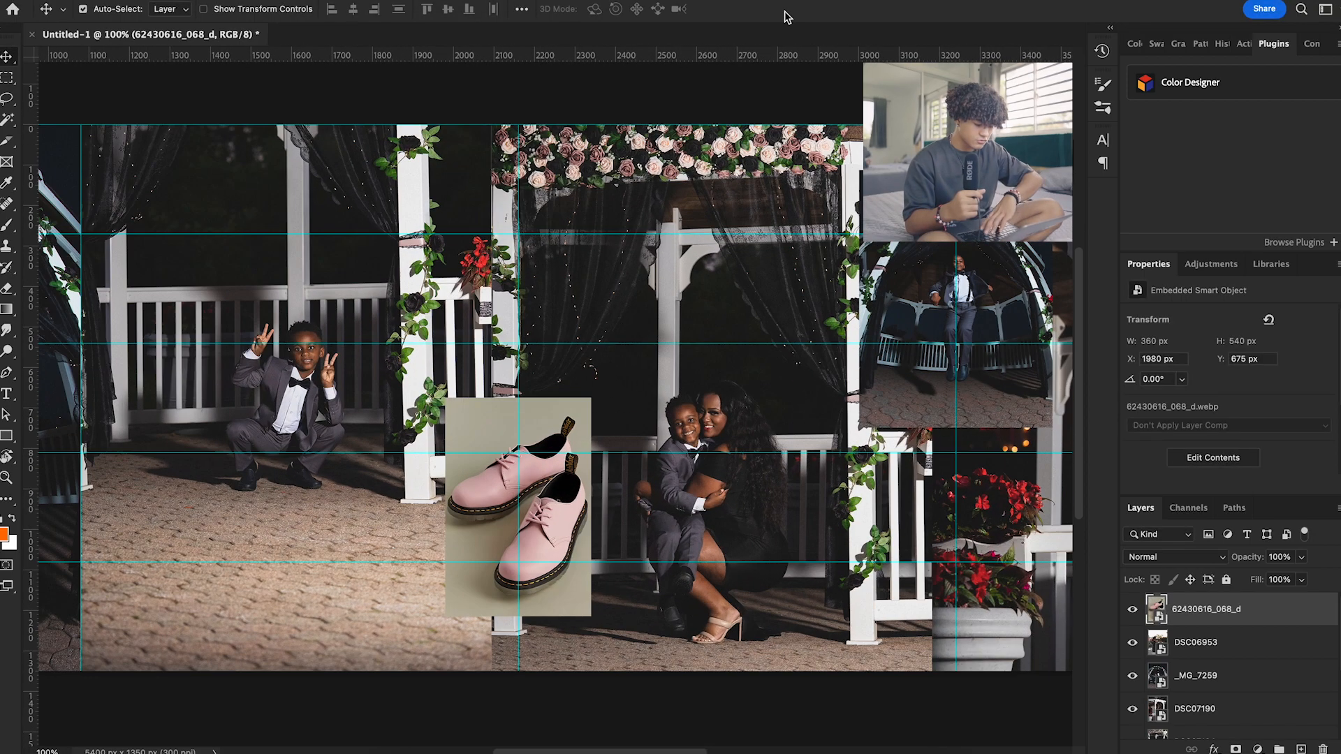
scroll(552, 266, "up", 4)
scroll(551, 265, "left", 10)
scroll(552, 265, "right", 9)
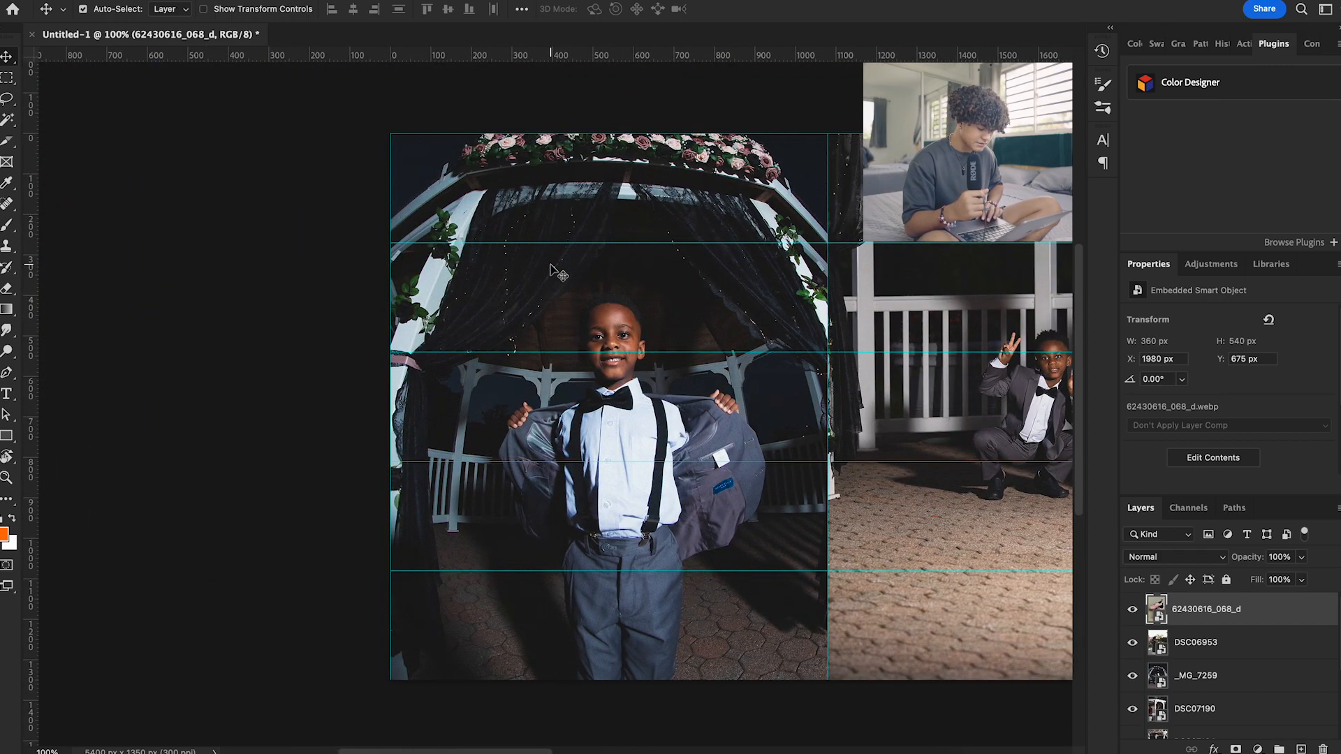
scroll(559, 272, "right", 8)
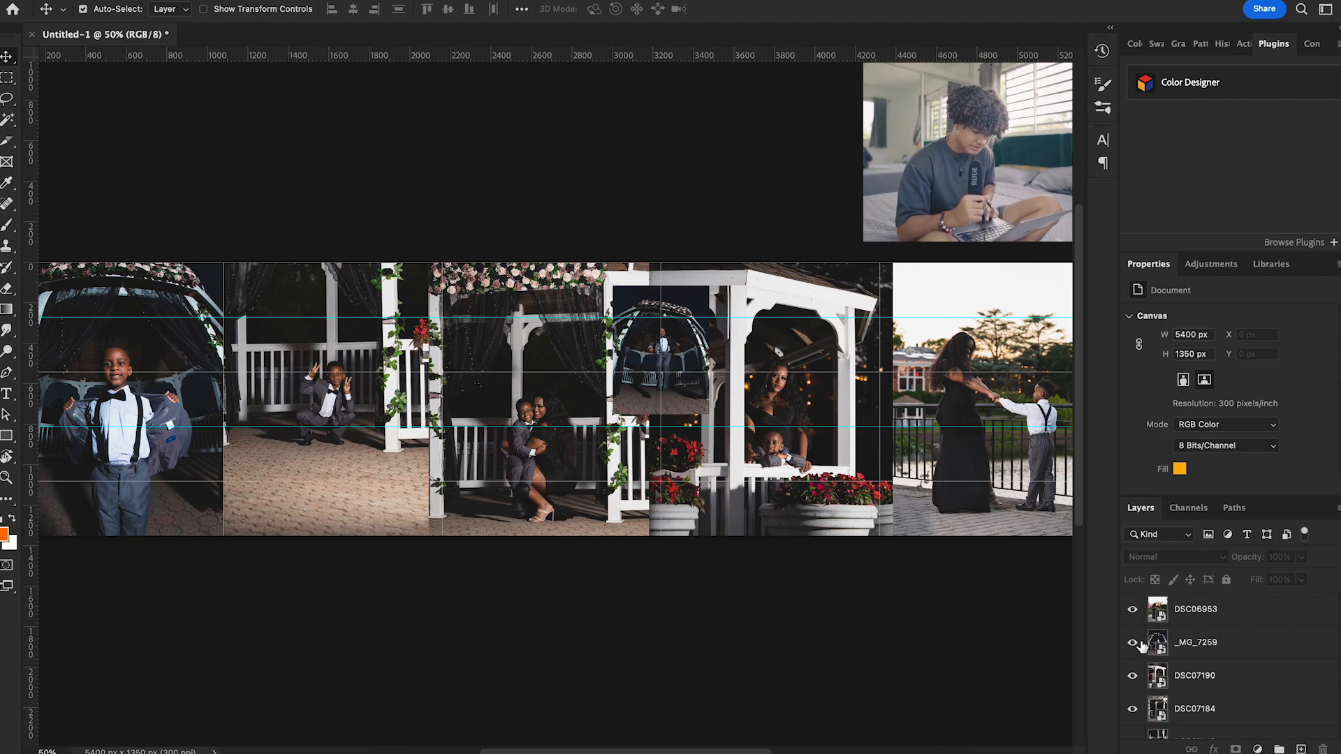
Add a black Multiply drop shadow to the _MG_7259 layer with 100% opacity, 90° angle, 0 px distance, 0% spread and 35 px size
double_click(1194, 646)
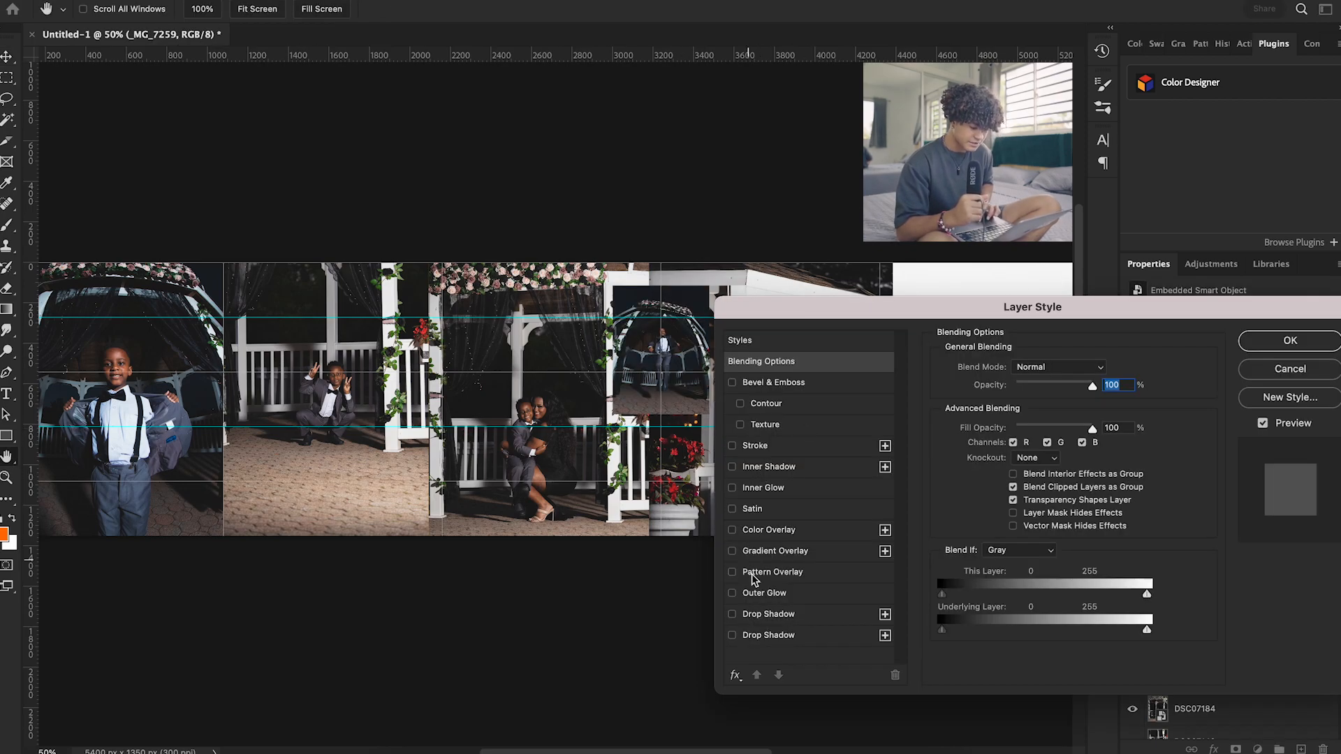
left_click(733, 635)
left_click(772, 635)
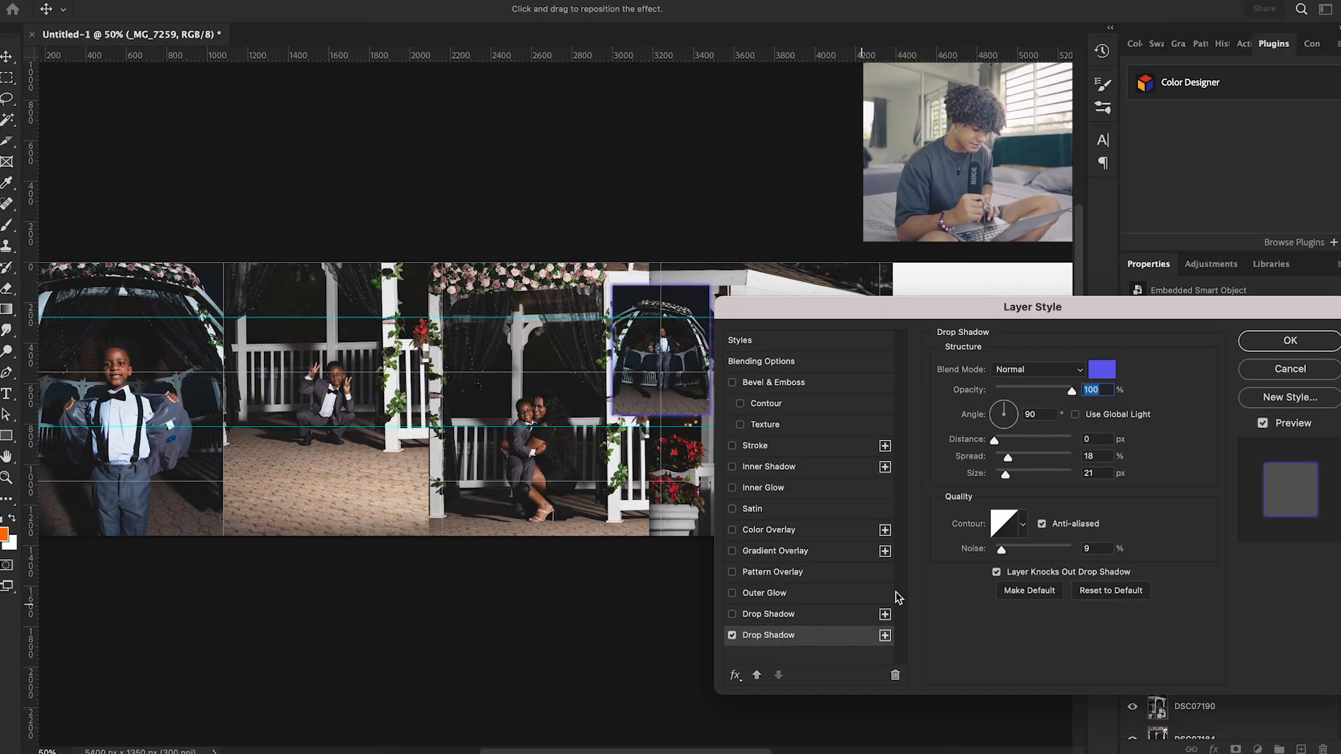
left_click(943, 515)
left_click_drag(909, 445, 887, 444)
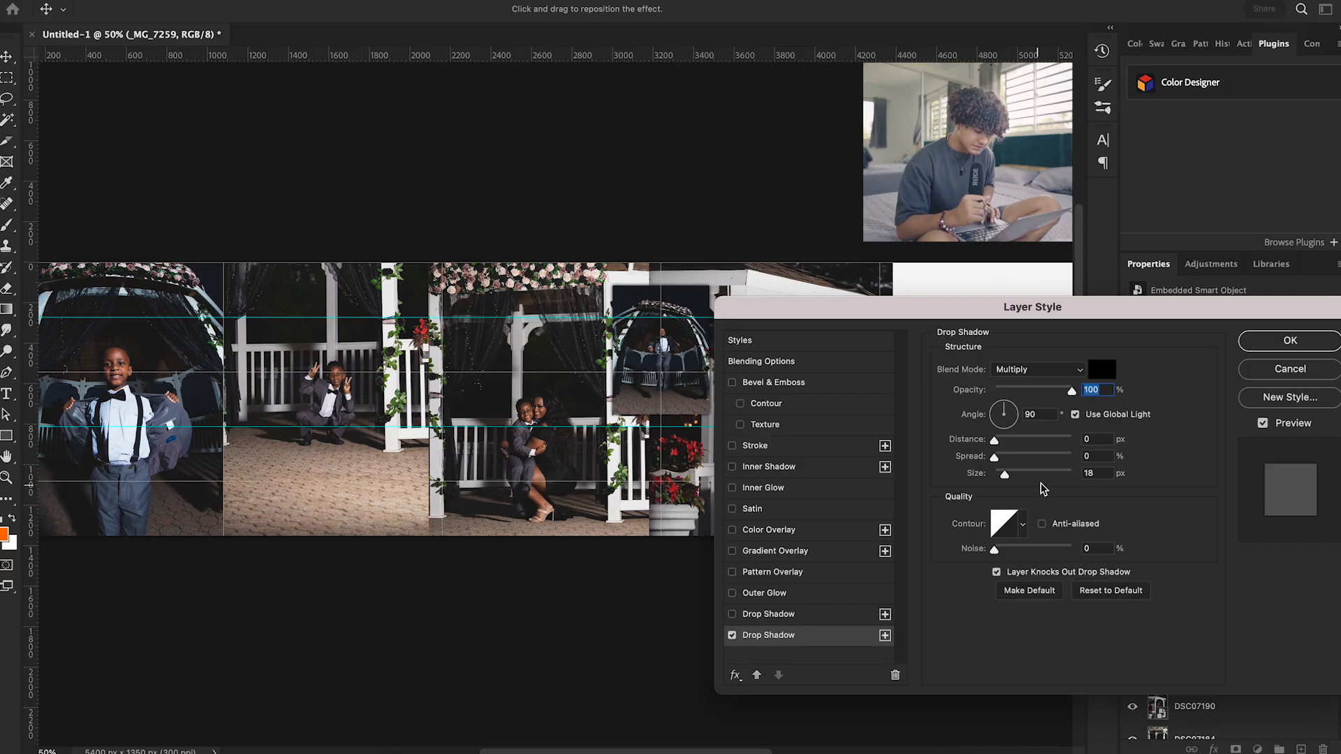
left_click_drag(1008, 482, 1010, 482)
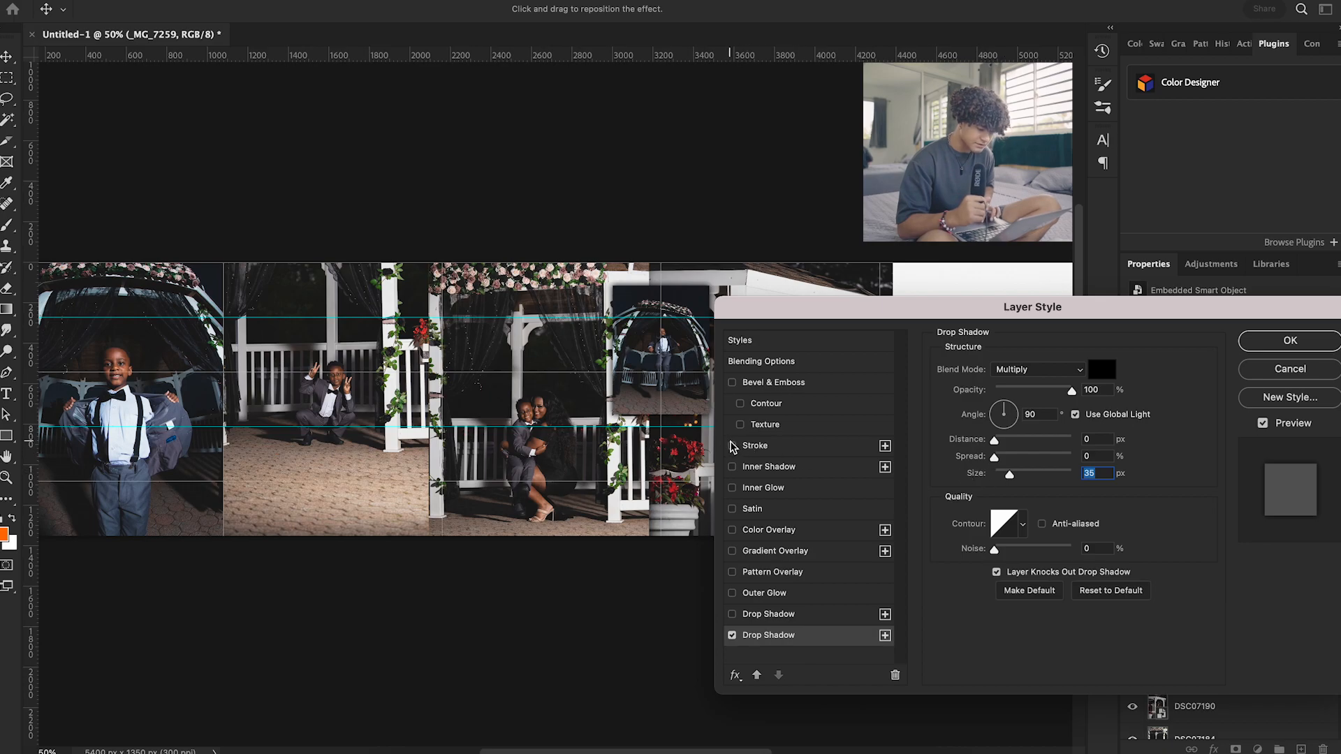
left_click(732, 443)
left_click(732, 443)
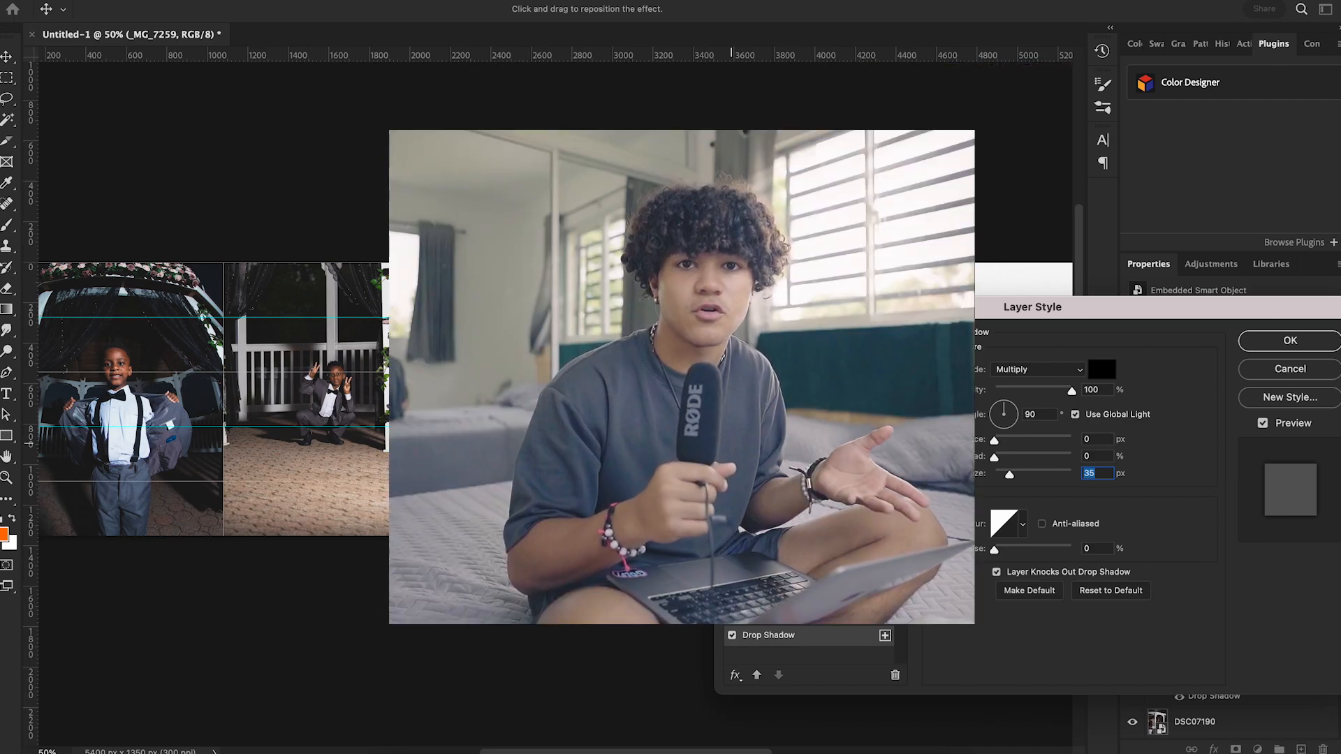
key("Return")
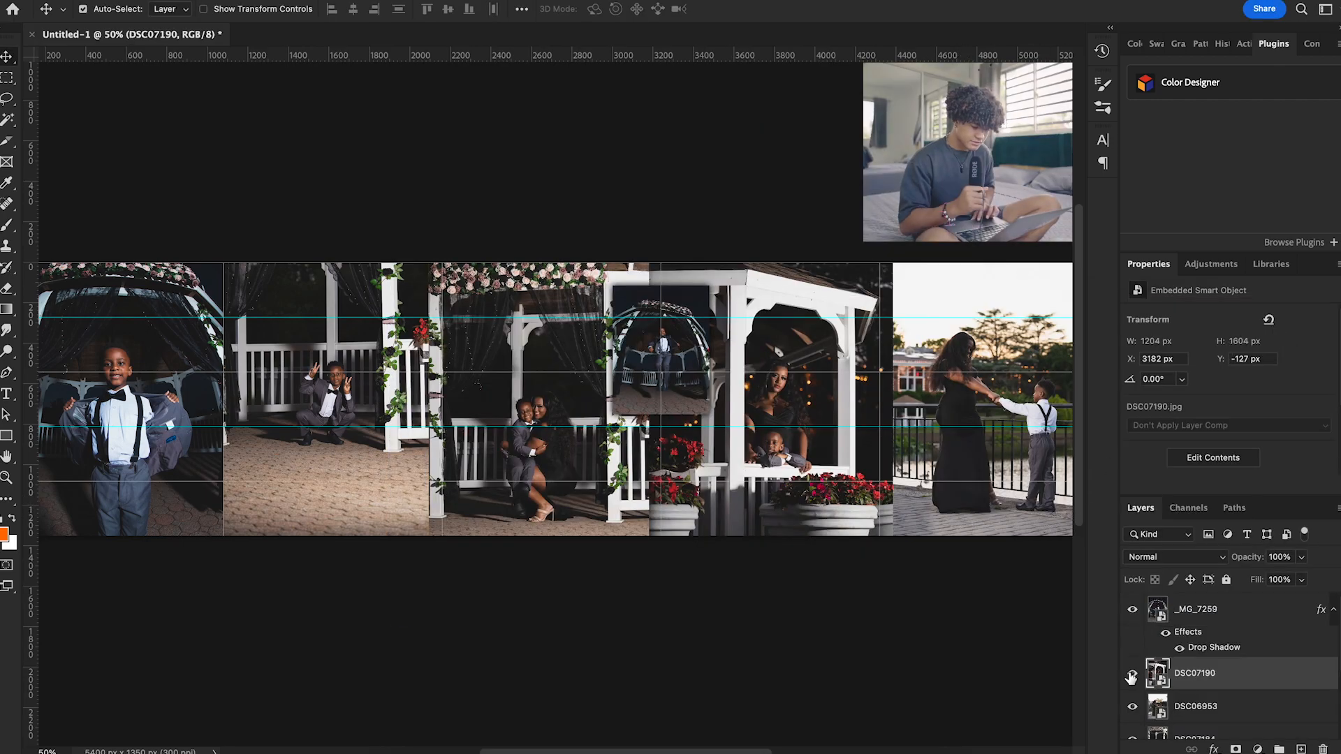
Move the DSC06953 layer below DSC07190 and add a drop shadow to the DSC07190 layer
left_click(1133, 676)
left_click(1132, 675)
double_click(1257, 672)
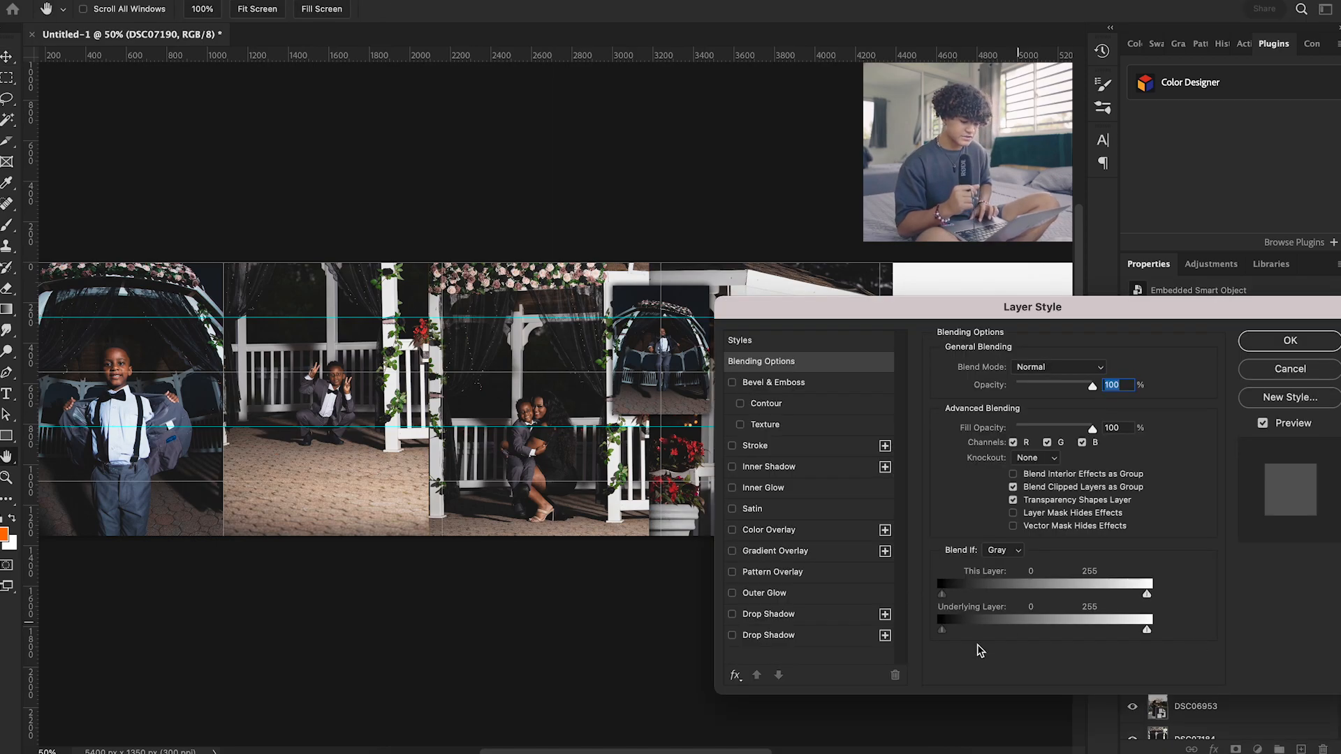
left_click(732, 635)
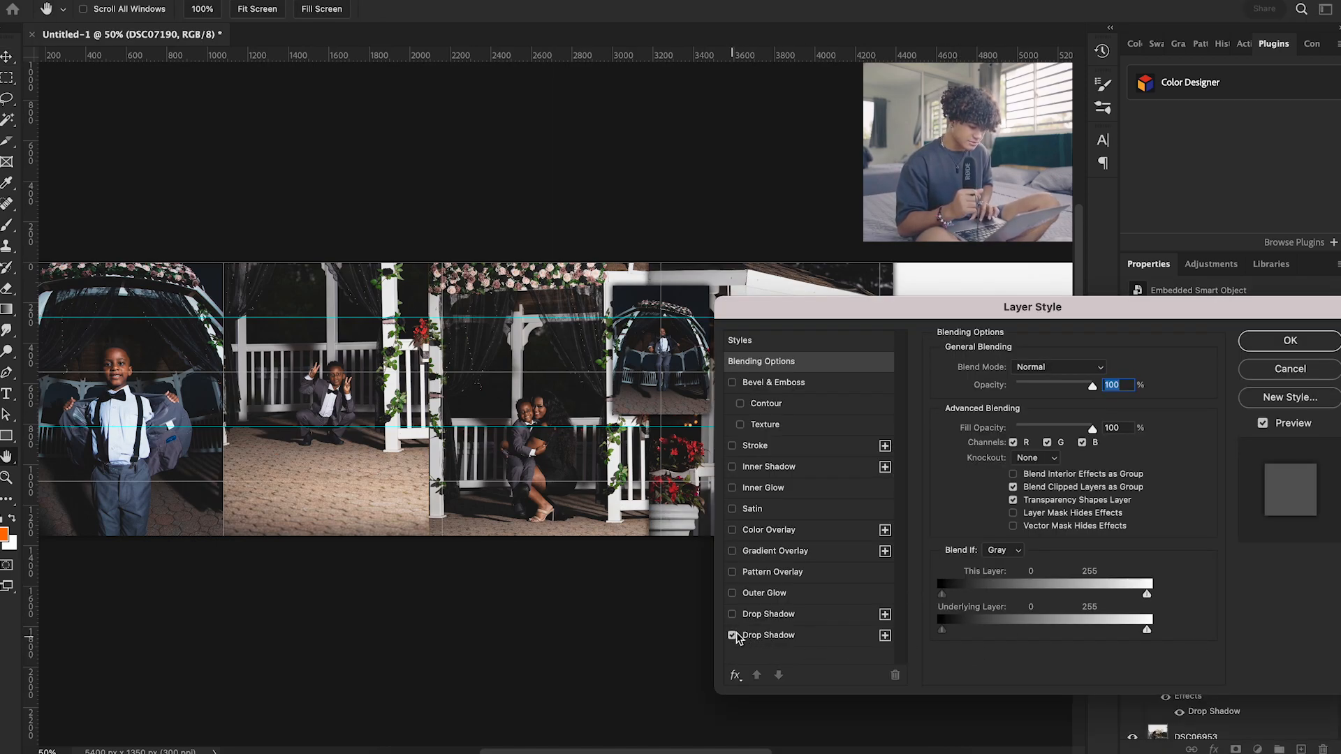
left_click_drag(978, 312, 1225, 466)
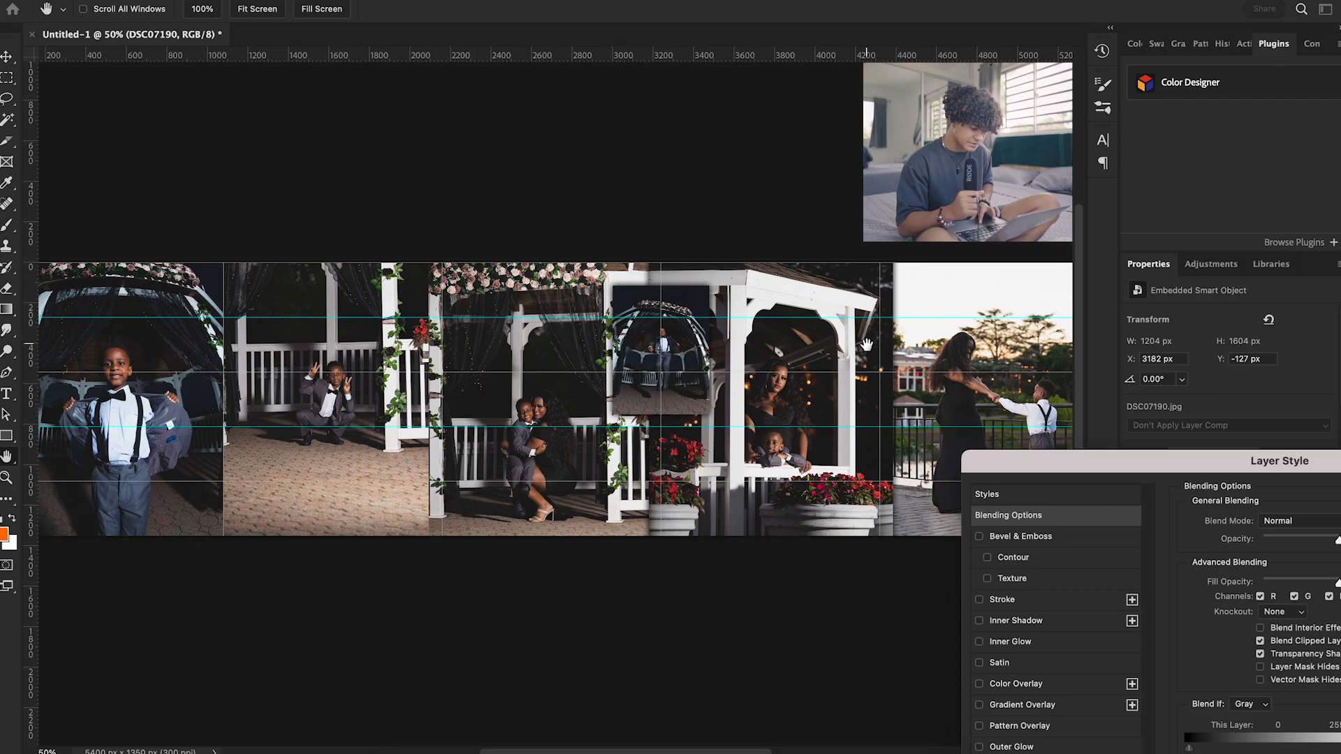
left_click_drag(1100, 473, 706, 321)
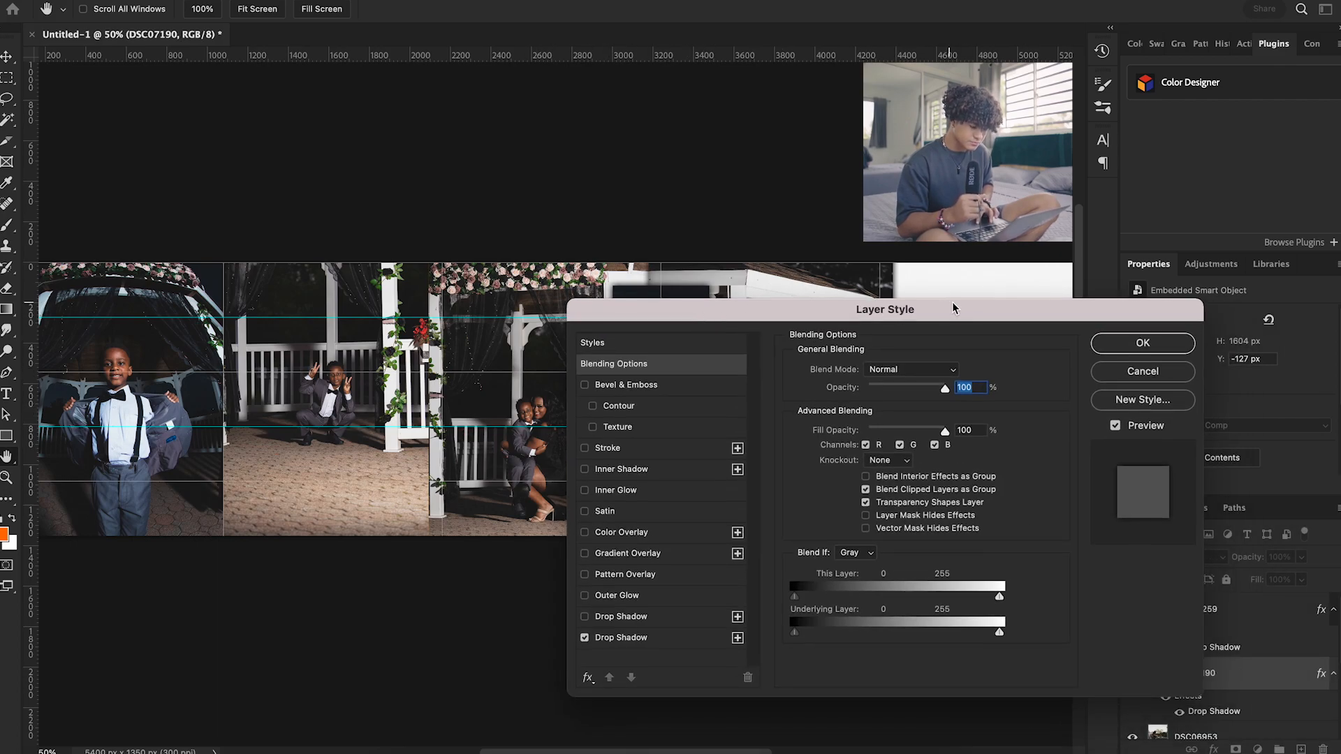
key("Return")
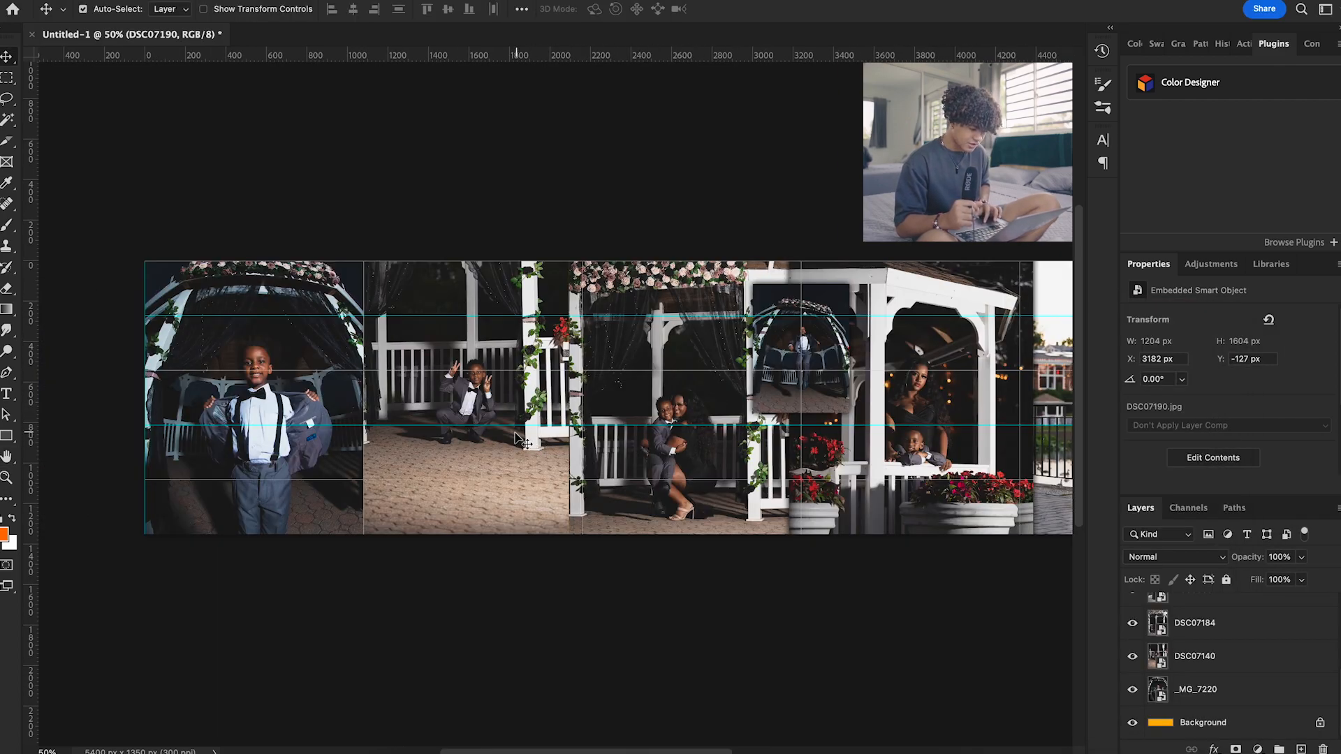
Add a drop shadow to the DSC07184 layer as well
double_click(1243, 634)
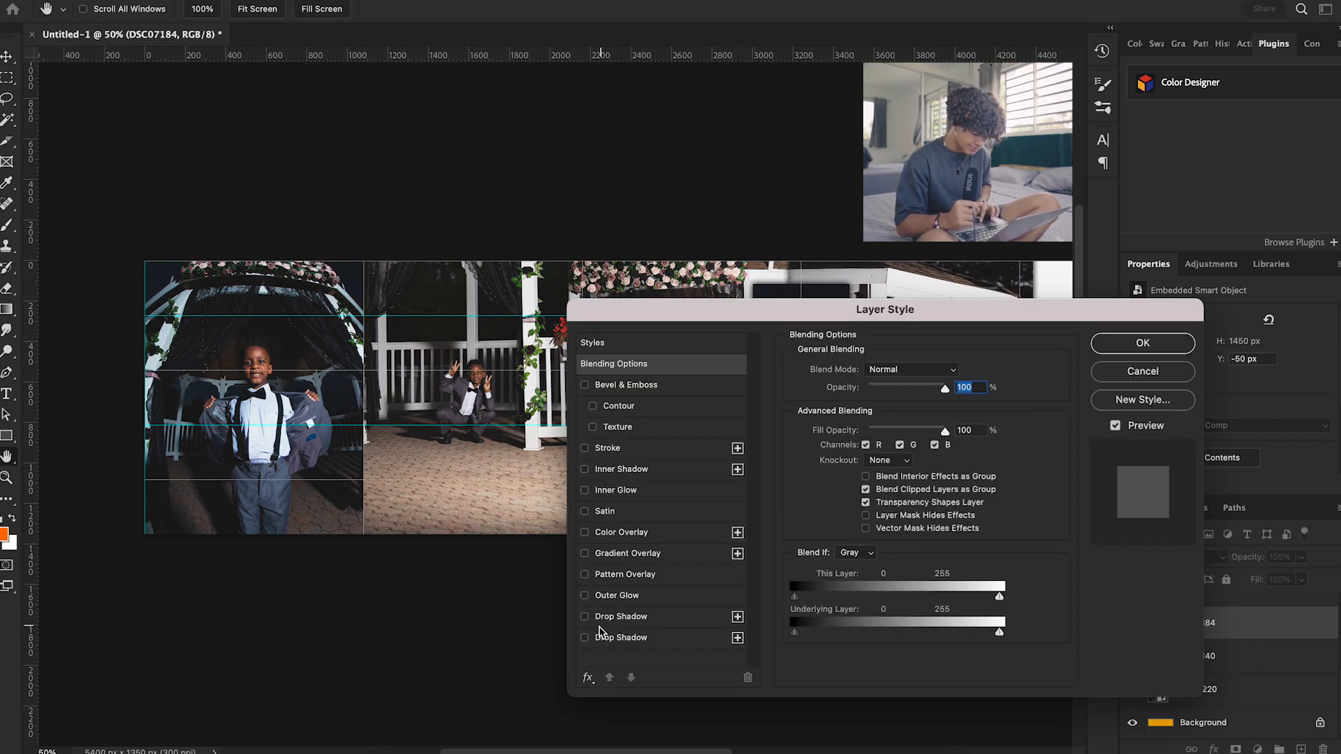
left_click(586, 638)
key("Return")
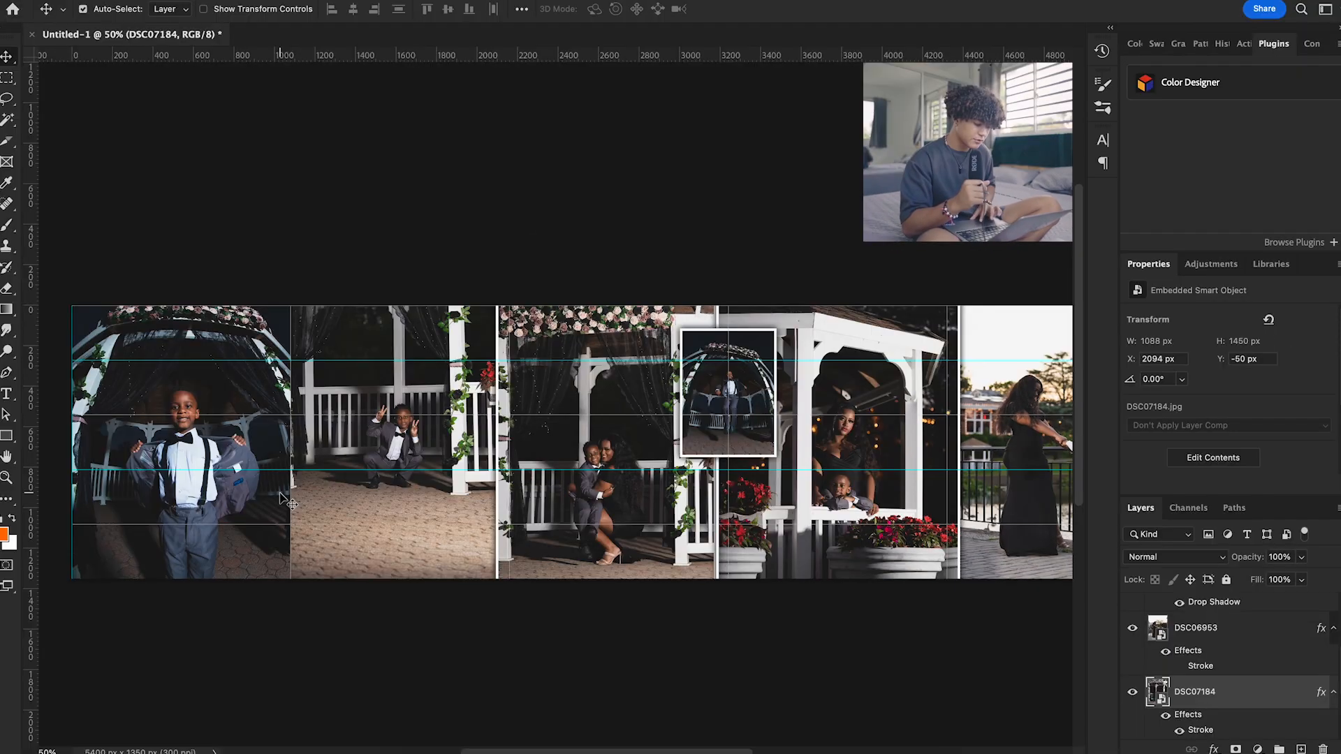
Enlarge the _MG_7220 photo on the first slide to 54.89% so it extends slightly past the boundary with the second slide
scroll(292, 464, "up", 6)
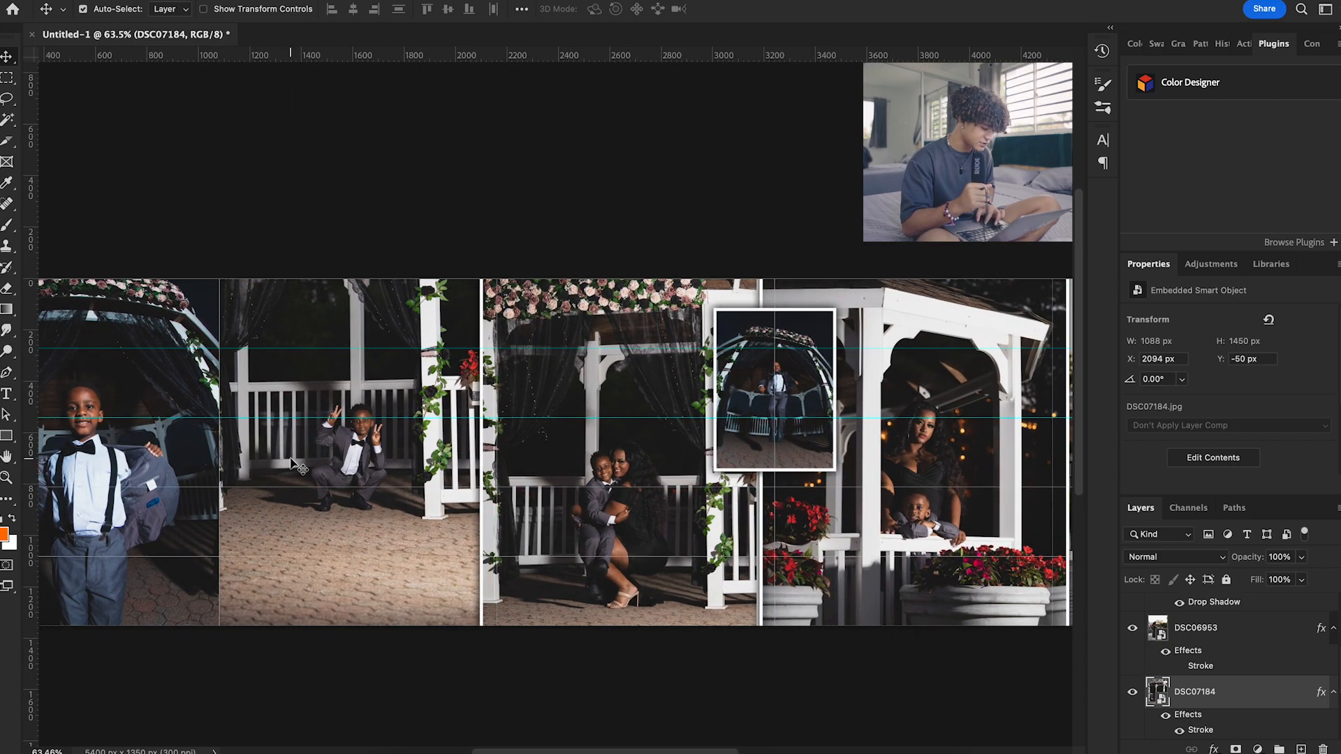
scroll(292, 464, "left", 6)
scroll(1184, 714, "down", 3)
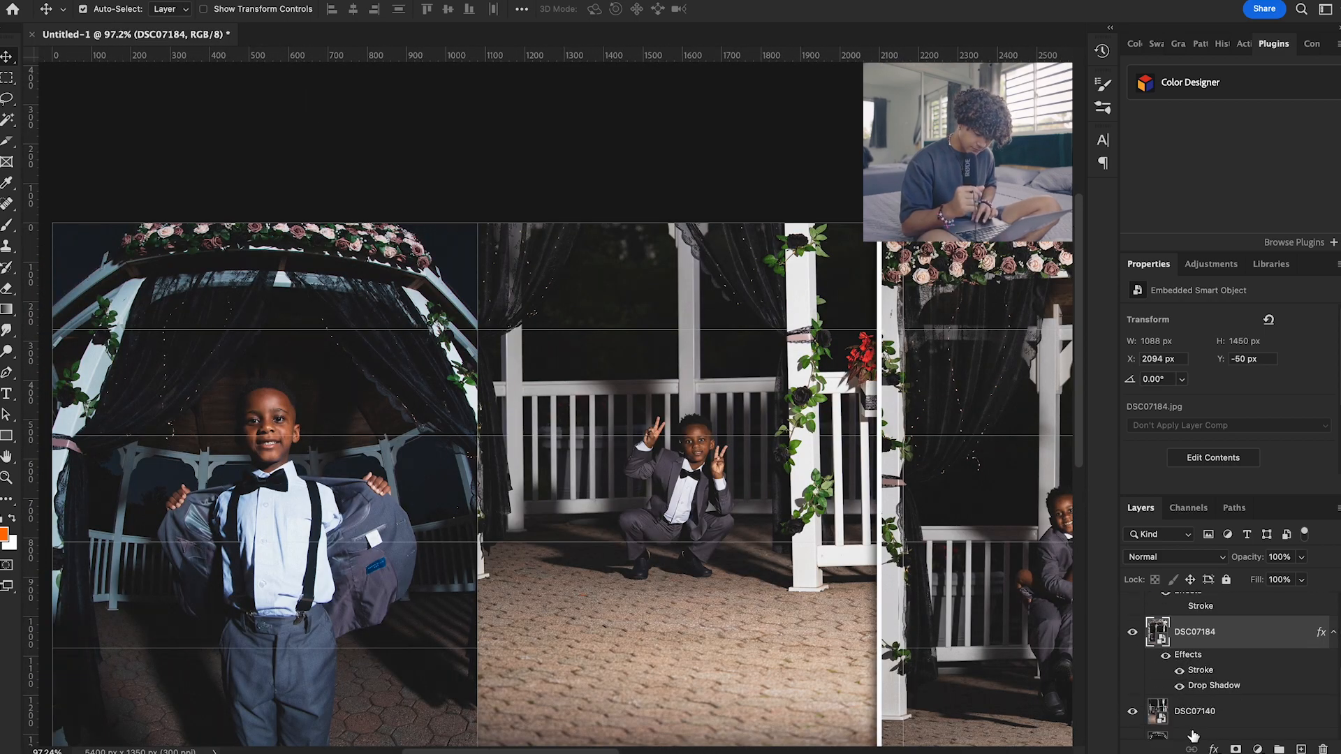
left_click(1206, 698)
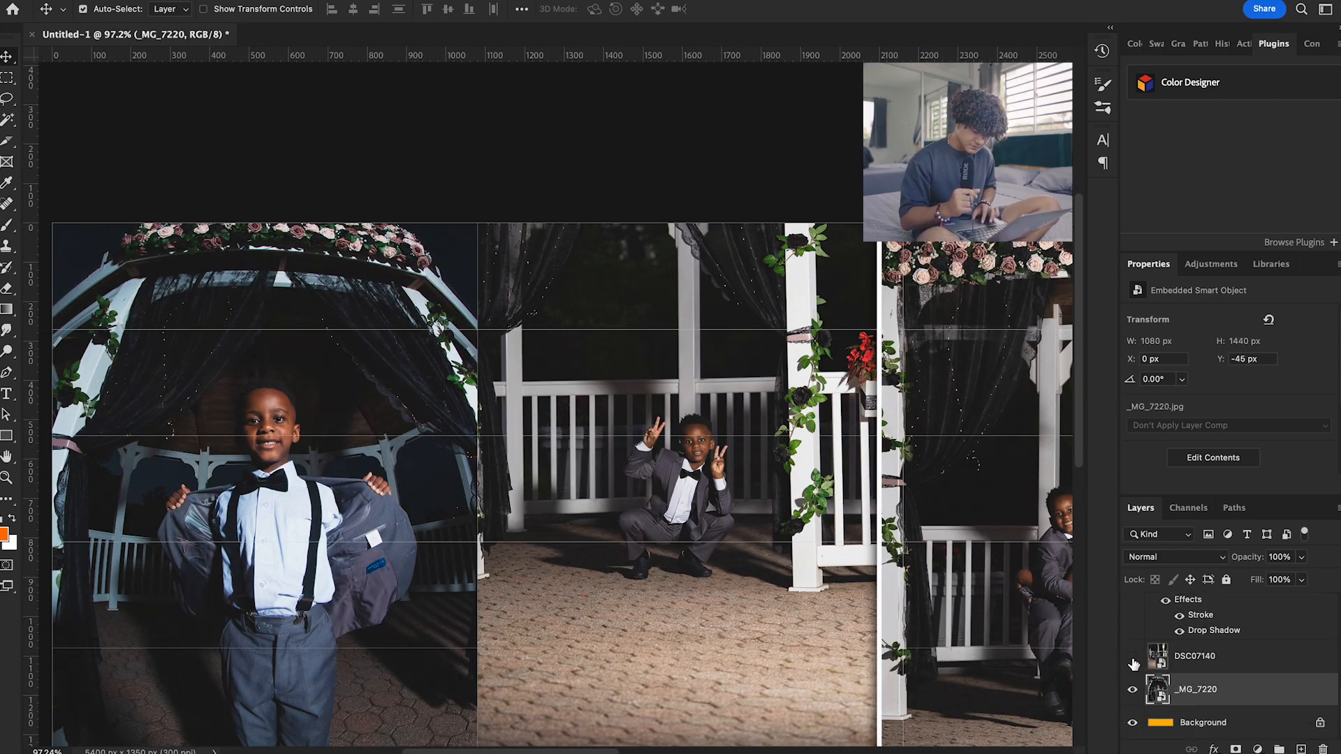
key("ctrl+t")
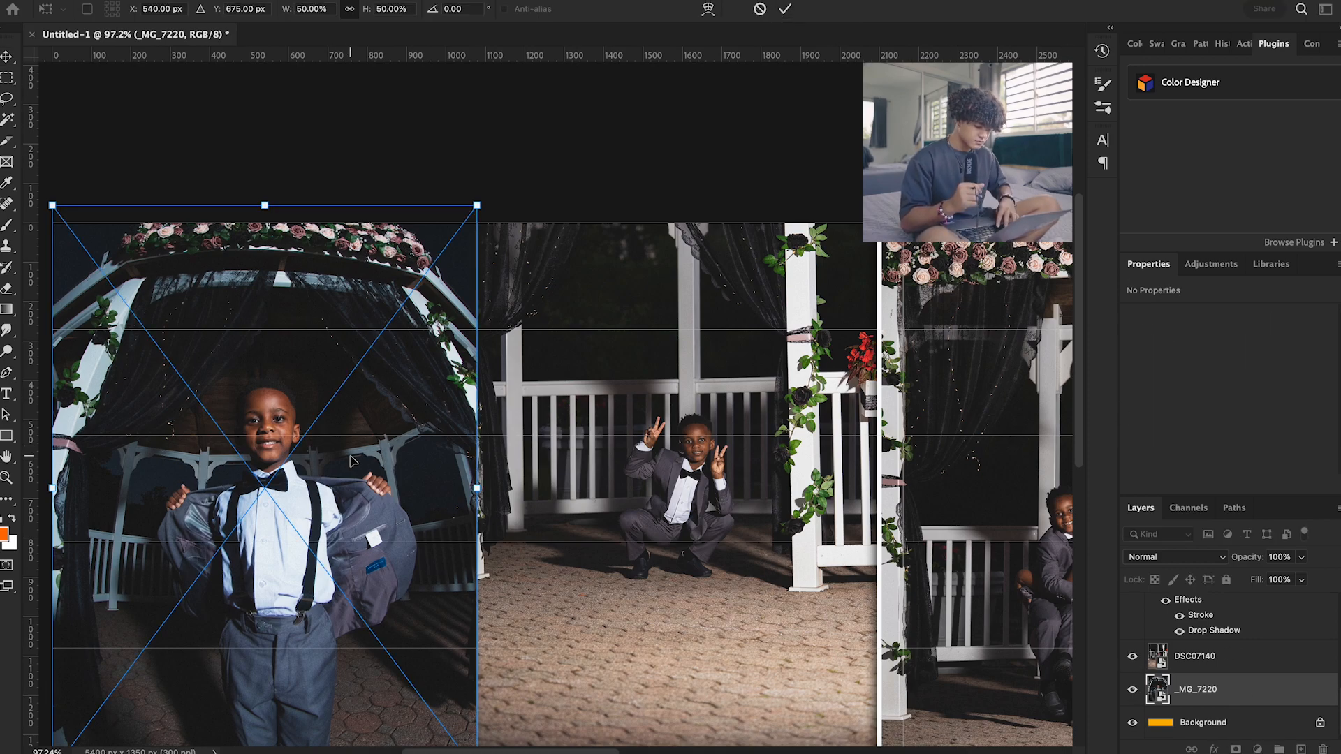
key("ctrl+minus")
left_click_drag(495, 460, 517, 462)
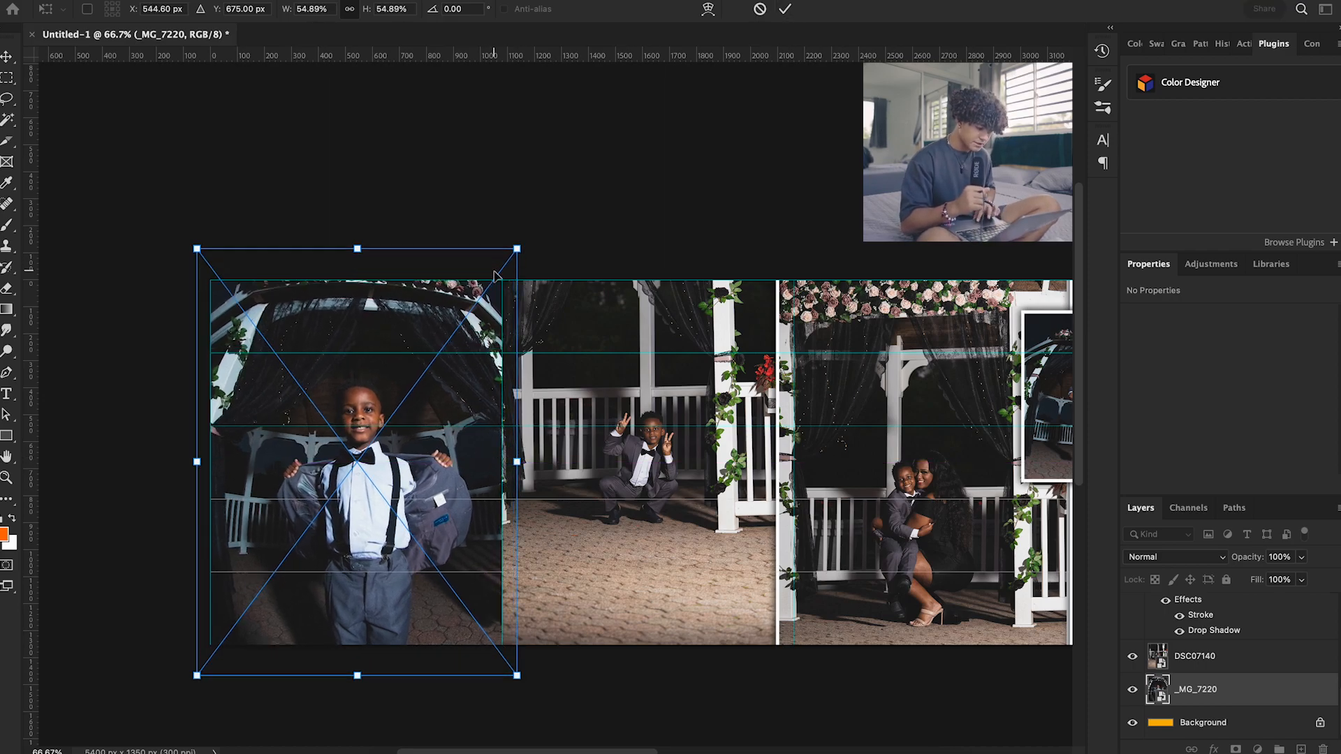
left_click(785, 8)
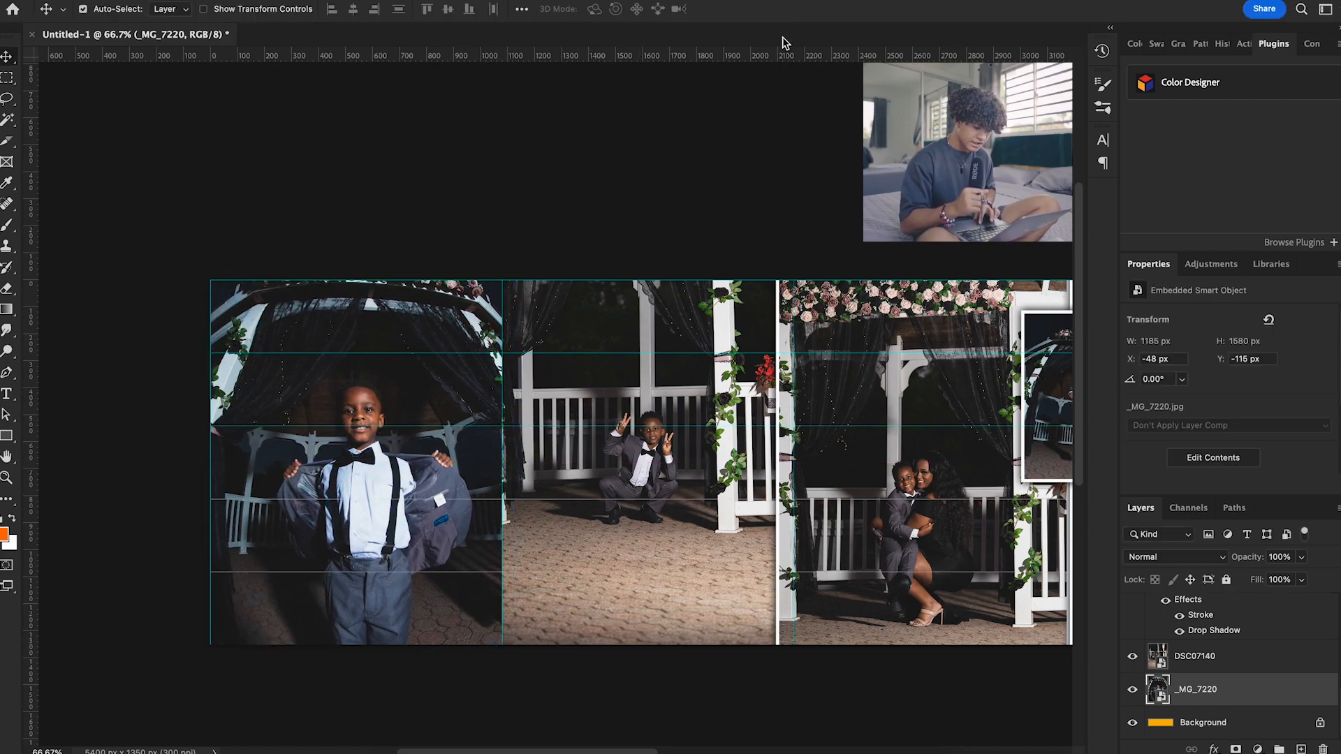
Bring the _MG_7220 layer above DSC07140 and add a layer mask to it for a gradient
key("ctrl+bracketright")
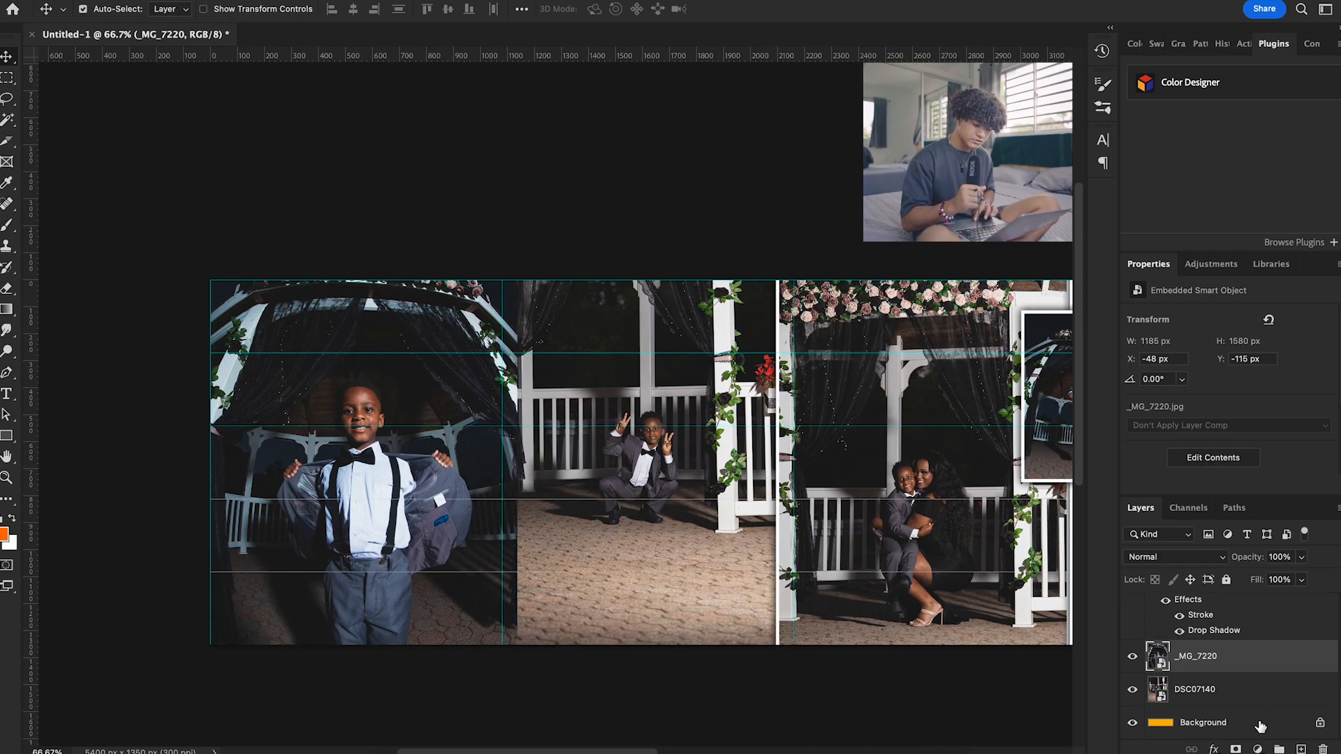
left_click(1236, 749)
key("g")
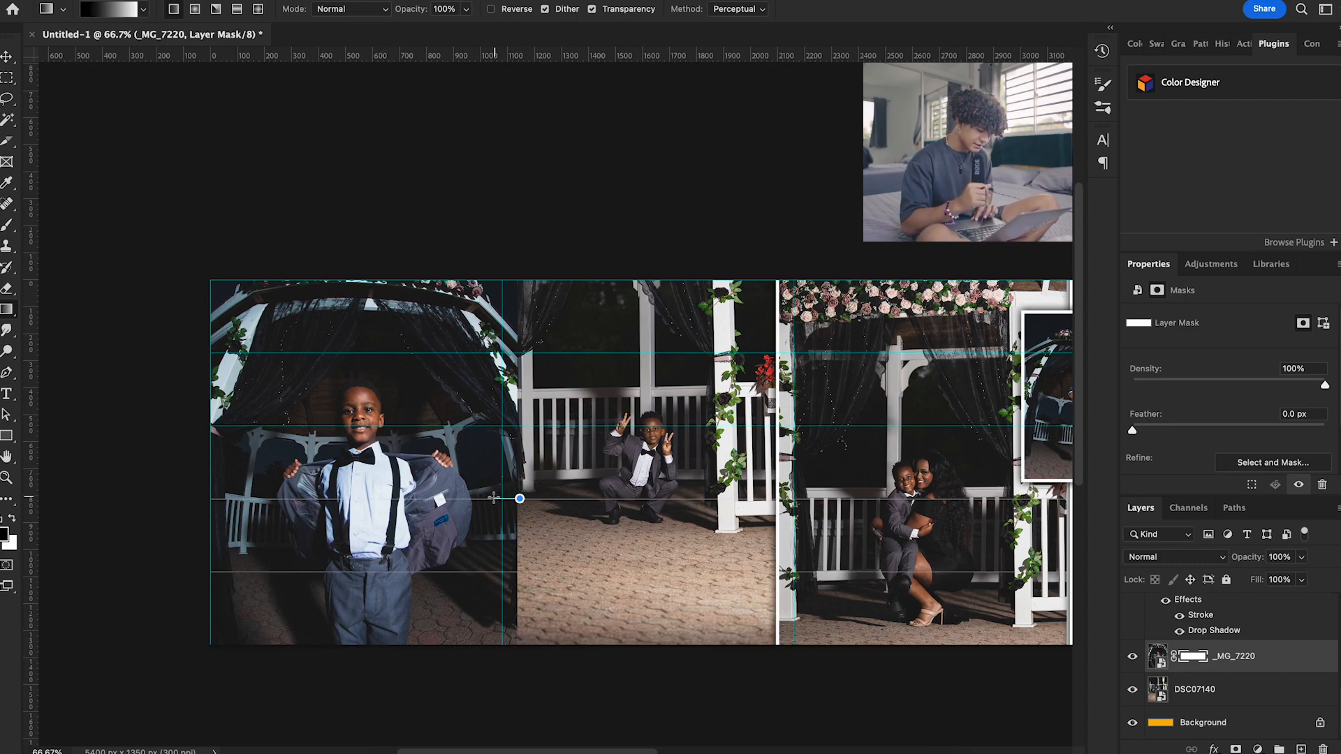
Undo the first mask gradient on _MG_7220 and draw a short horizontal black-white one that fades its overlapping edge into DSC07140
left_click_drag(494, 498, 493, 497)
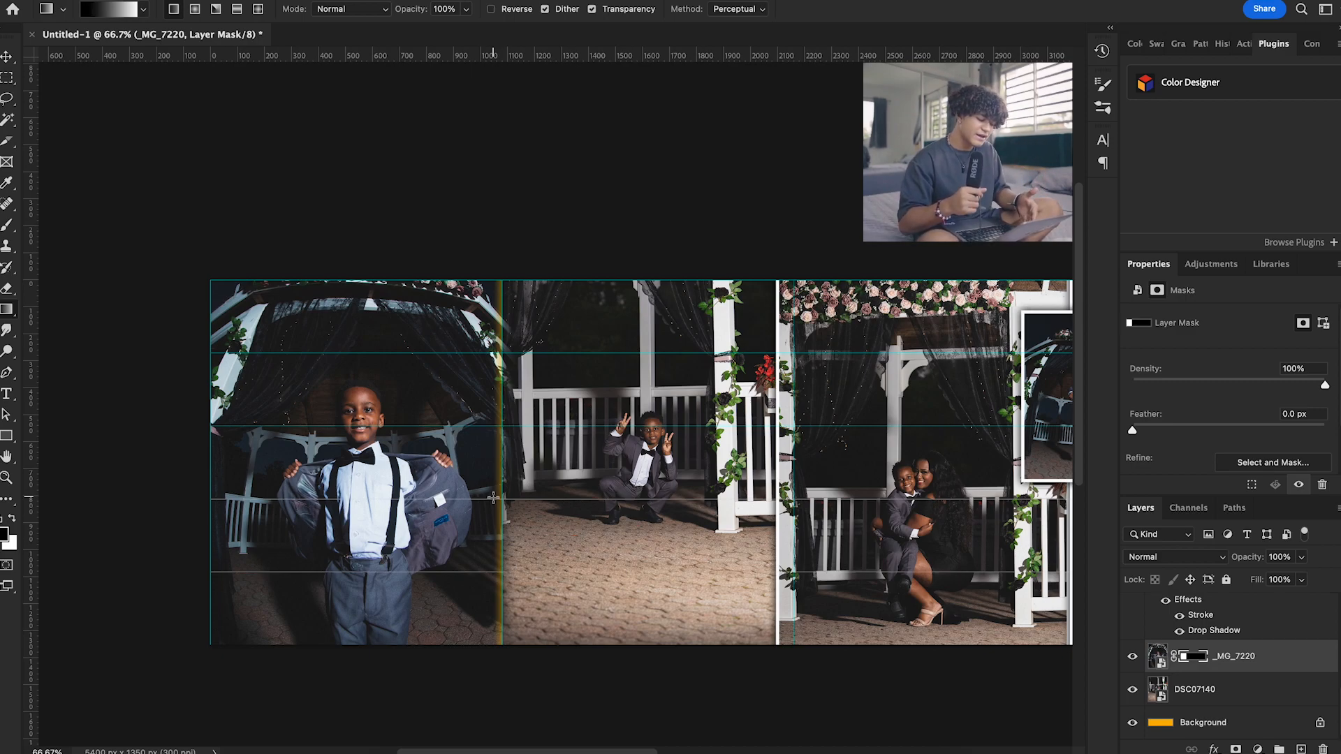
key("ctrl+z")
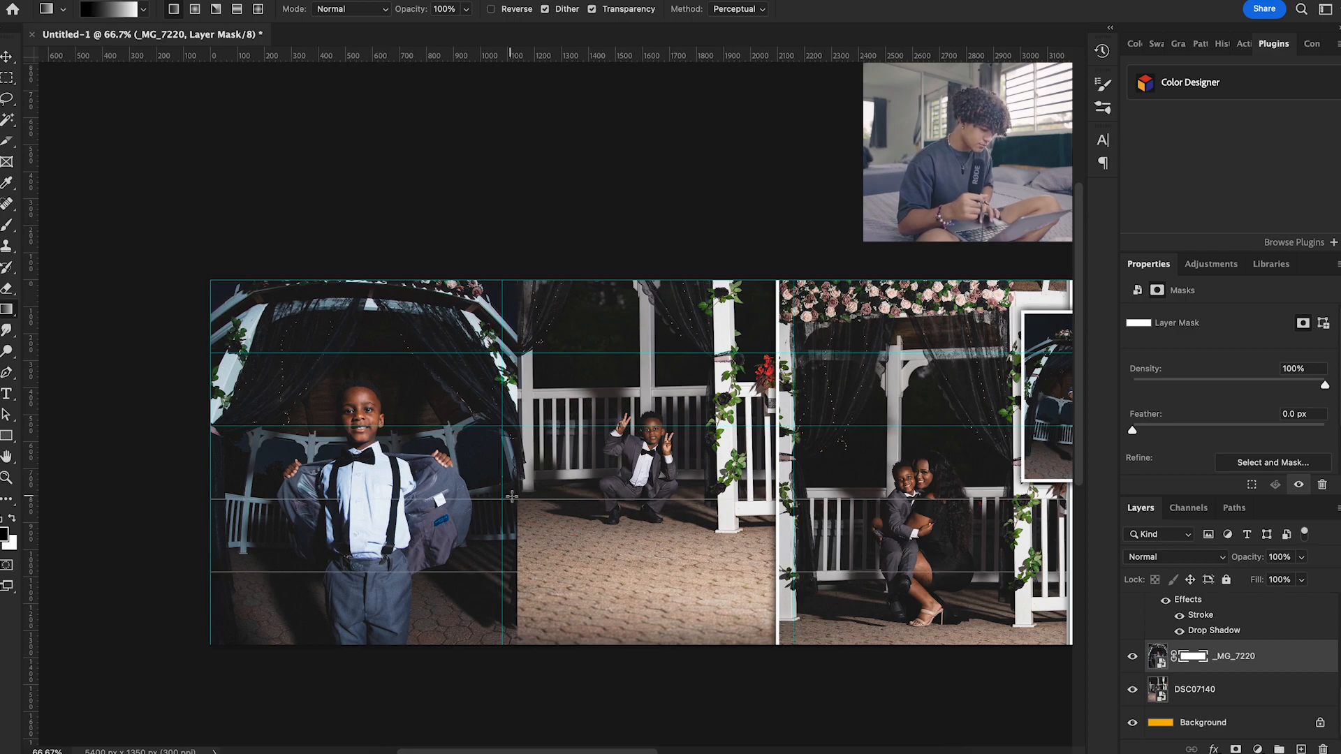
left_click_drag(509, 499, 501, 499)
scroll(501, 478, "up", 3)
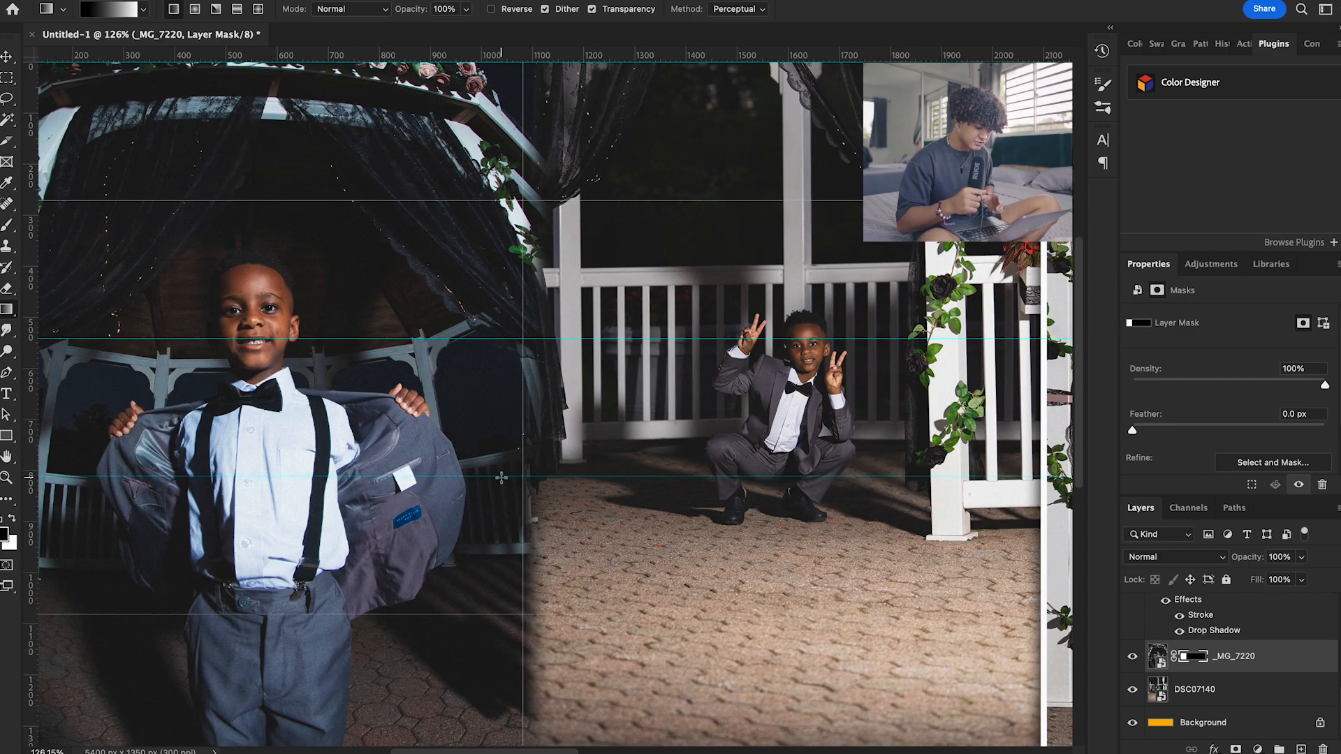
scroll(501, 478, "down", 2)
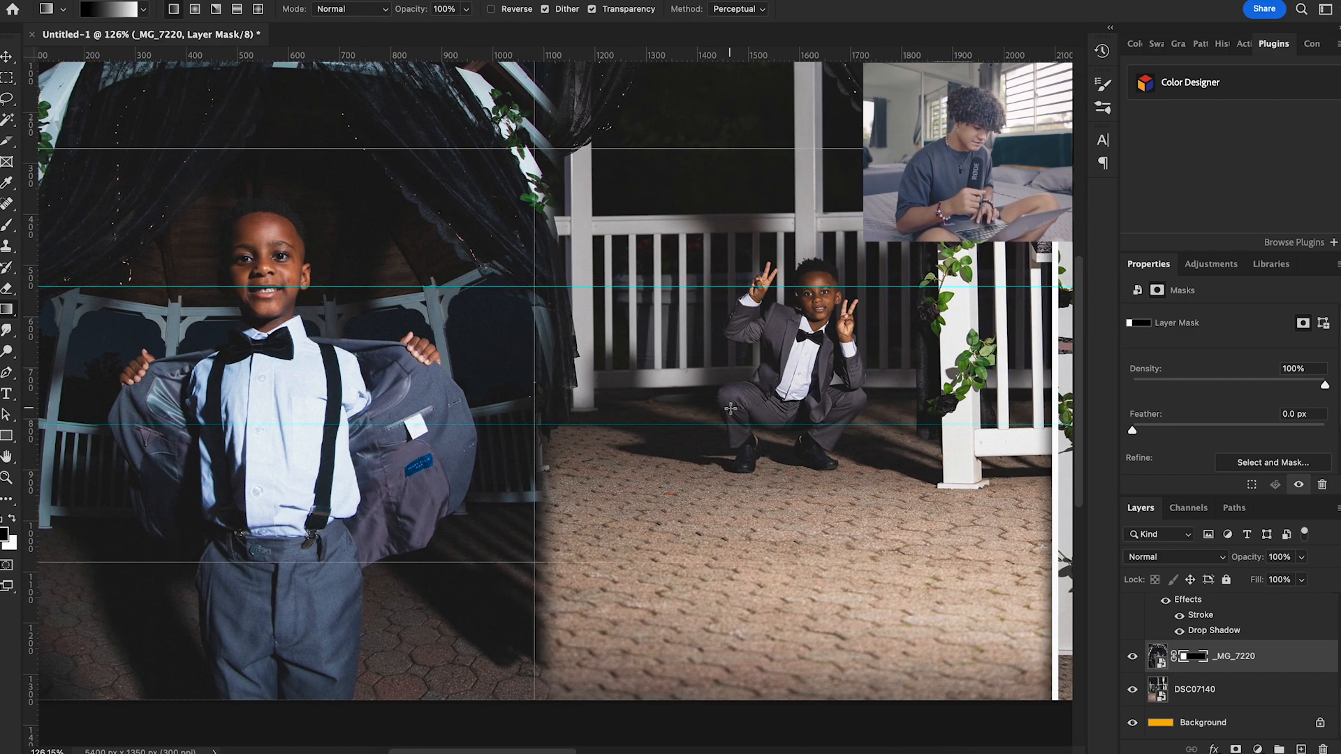
scroll(692, 406, "down", 3)
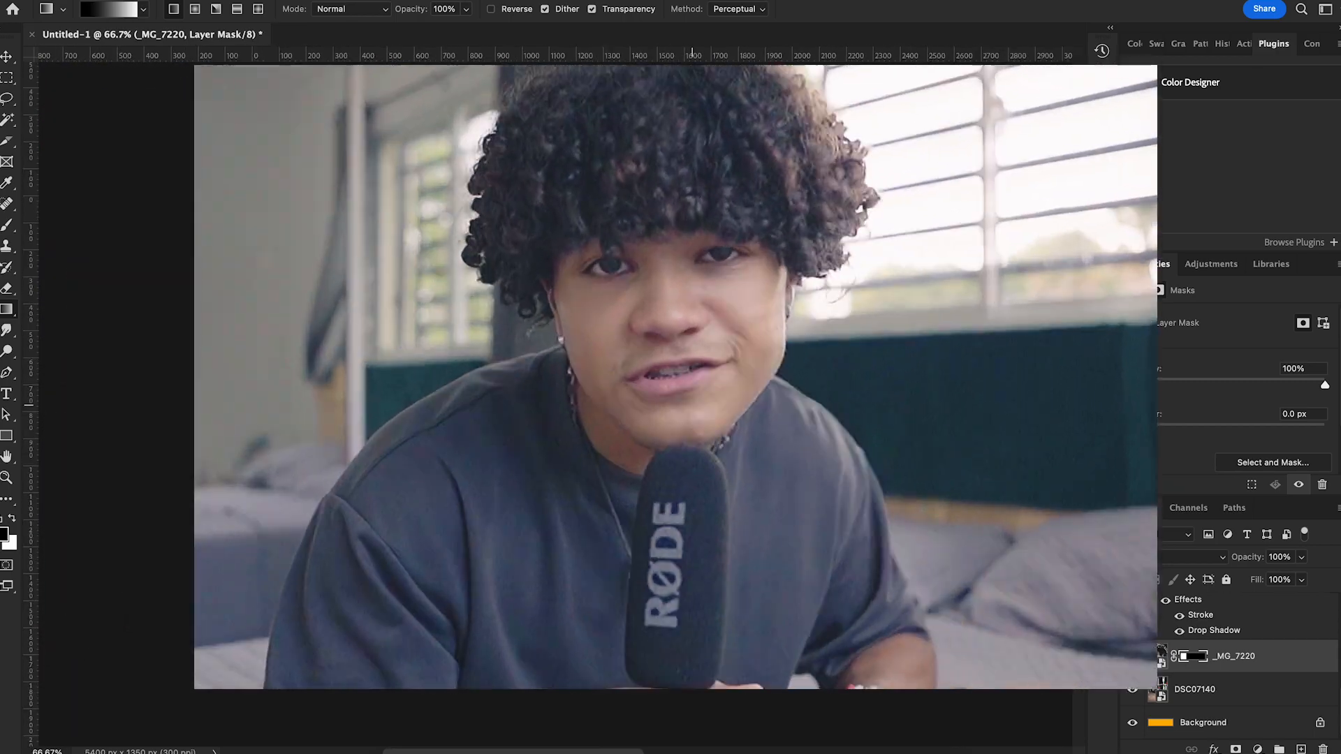
scroll(735, 545, "down", 2)
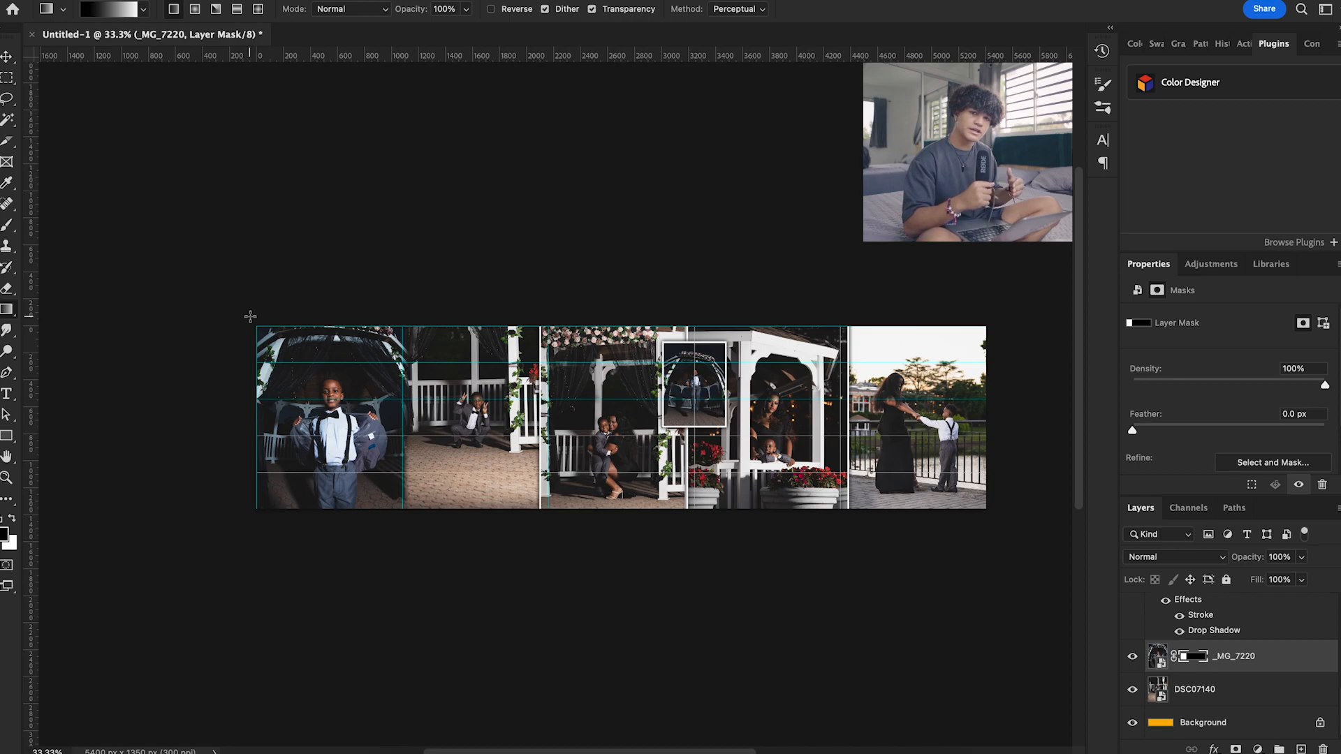
Cut full-height slices around the first and second slides along the vertical guides with the Slice tool
scroll(250, 317, "up", 2)
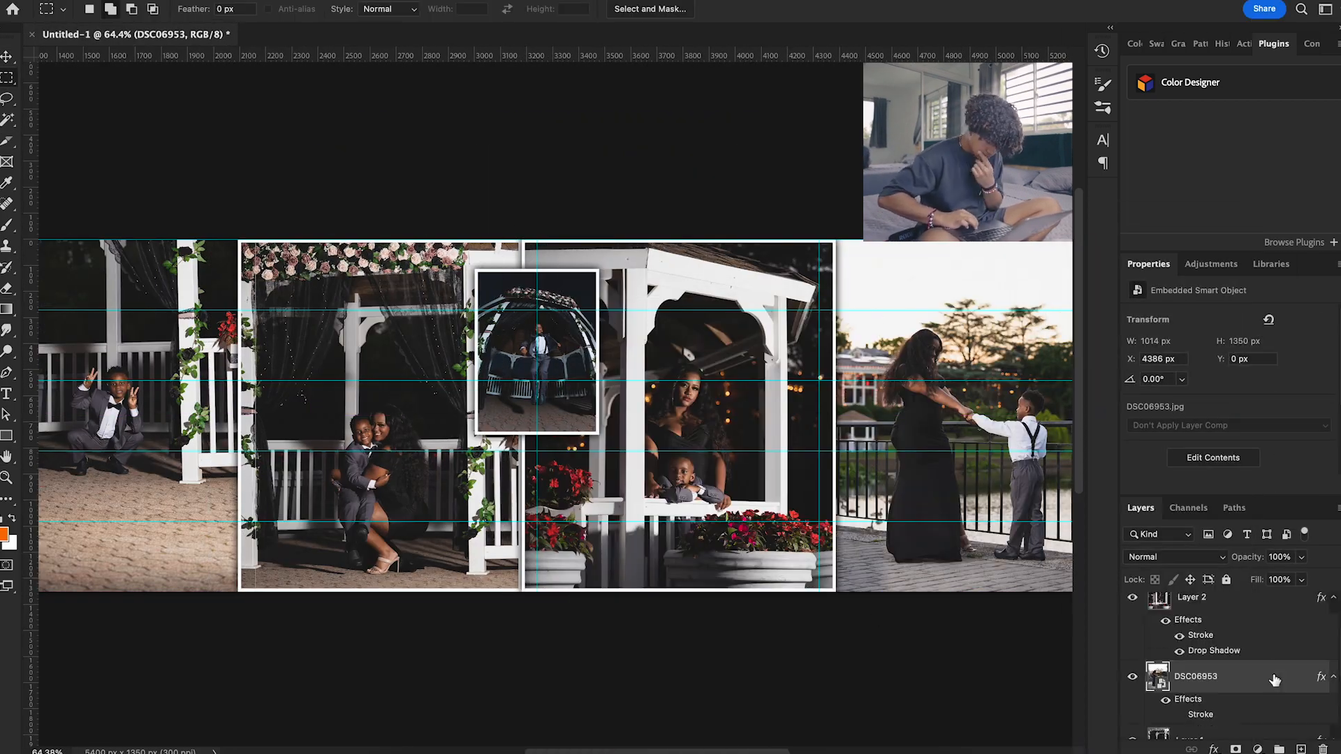
scroll(922, 306, "down", 1)
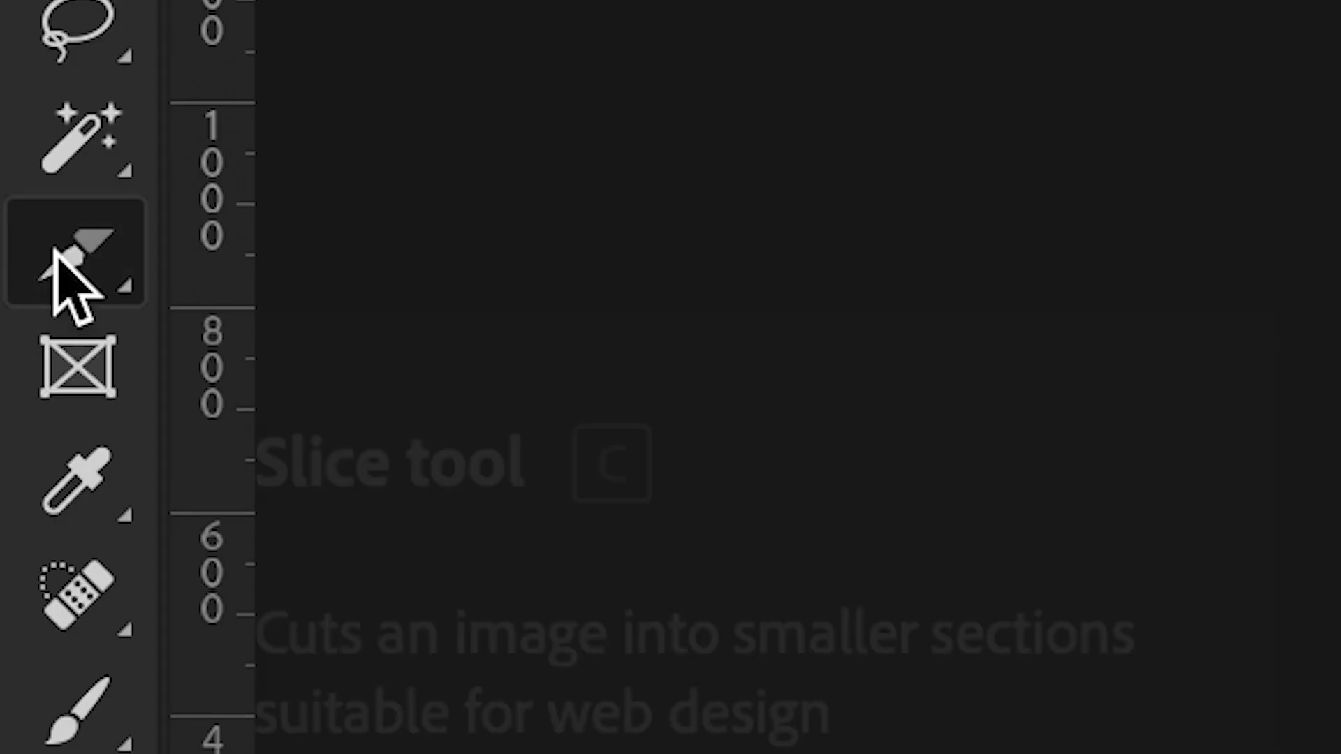
right_click(9, 139)
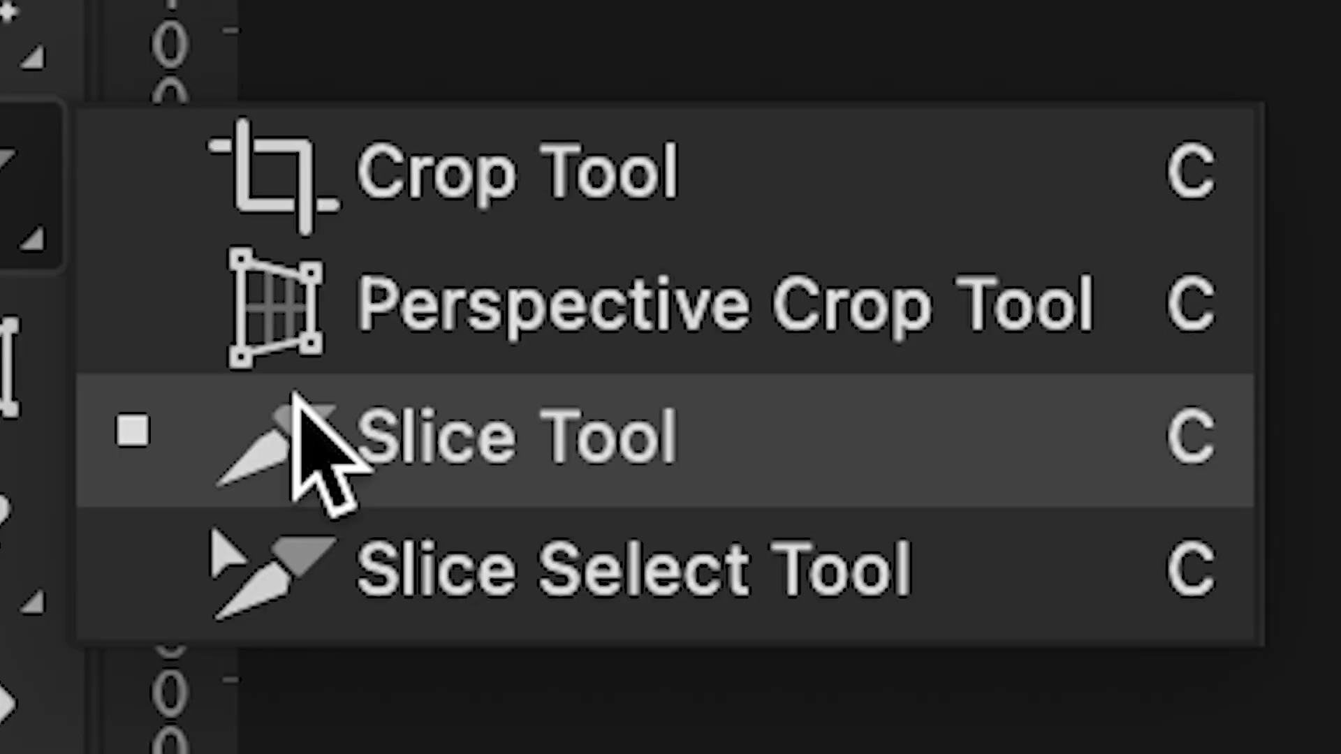
left_click(294, 391)
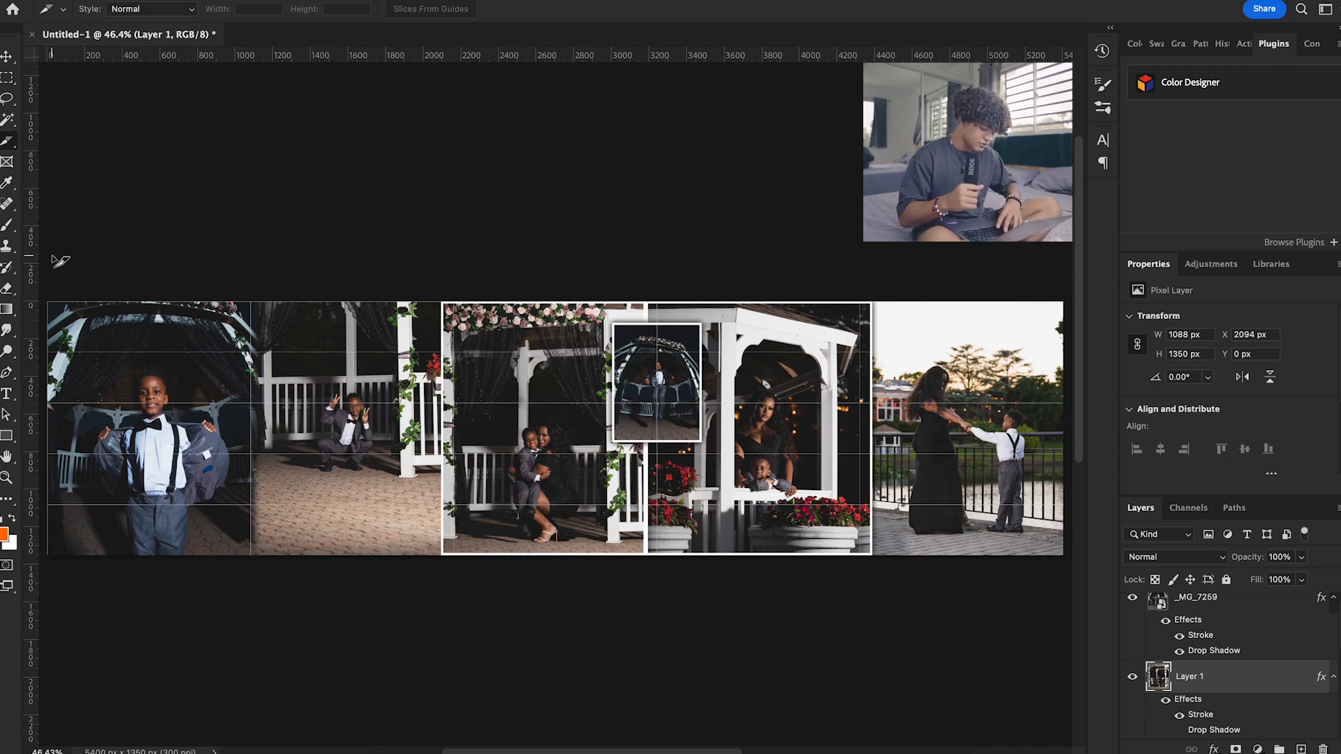
key("ctrl+minus")
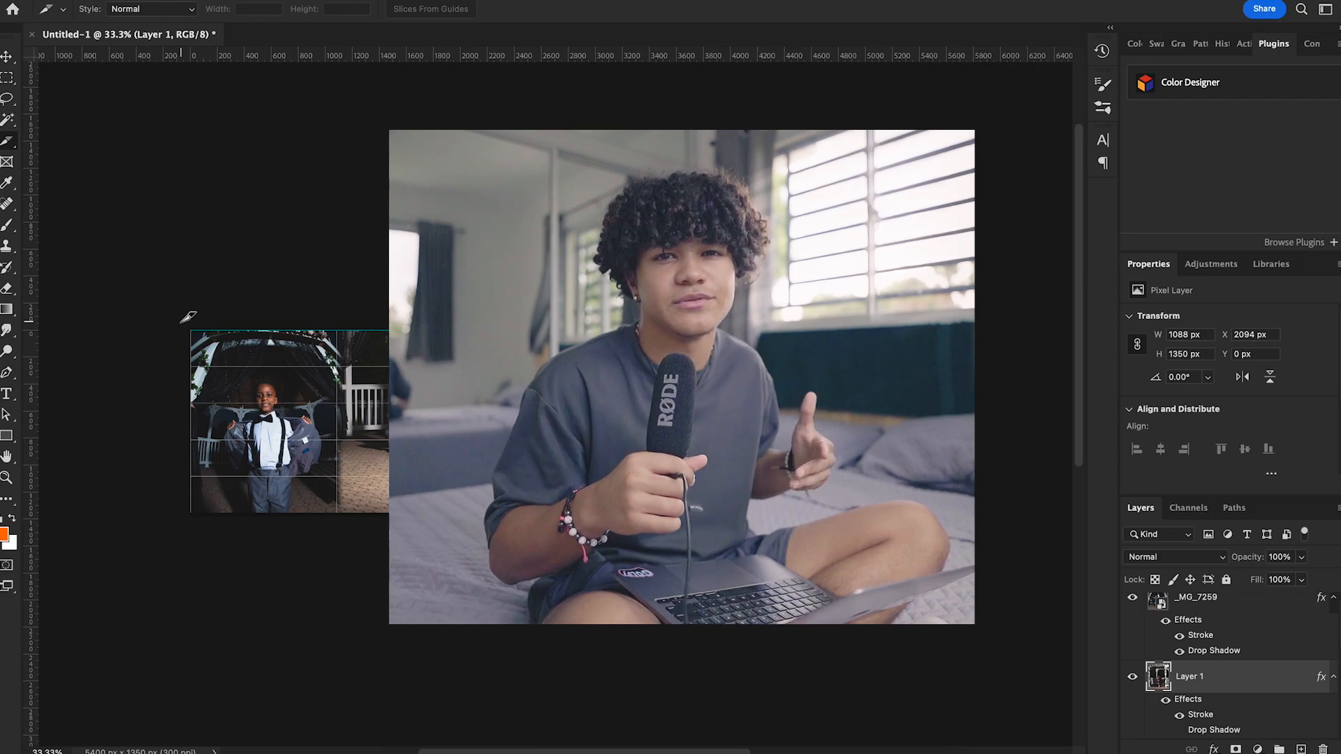
mouse_move(190, 330)
left_mouse_down()
mouse_move(335, 470)
mouse_move(336, 512)
left_mouse_up()
left_click_drag(336, 322, 483, 548)
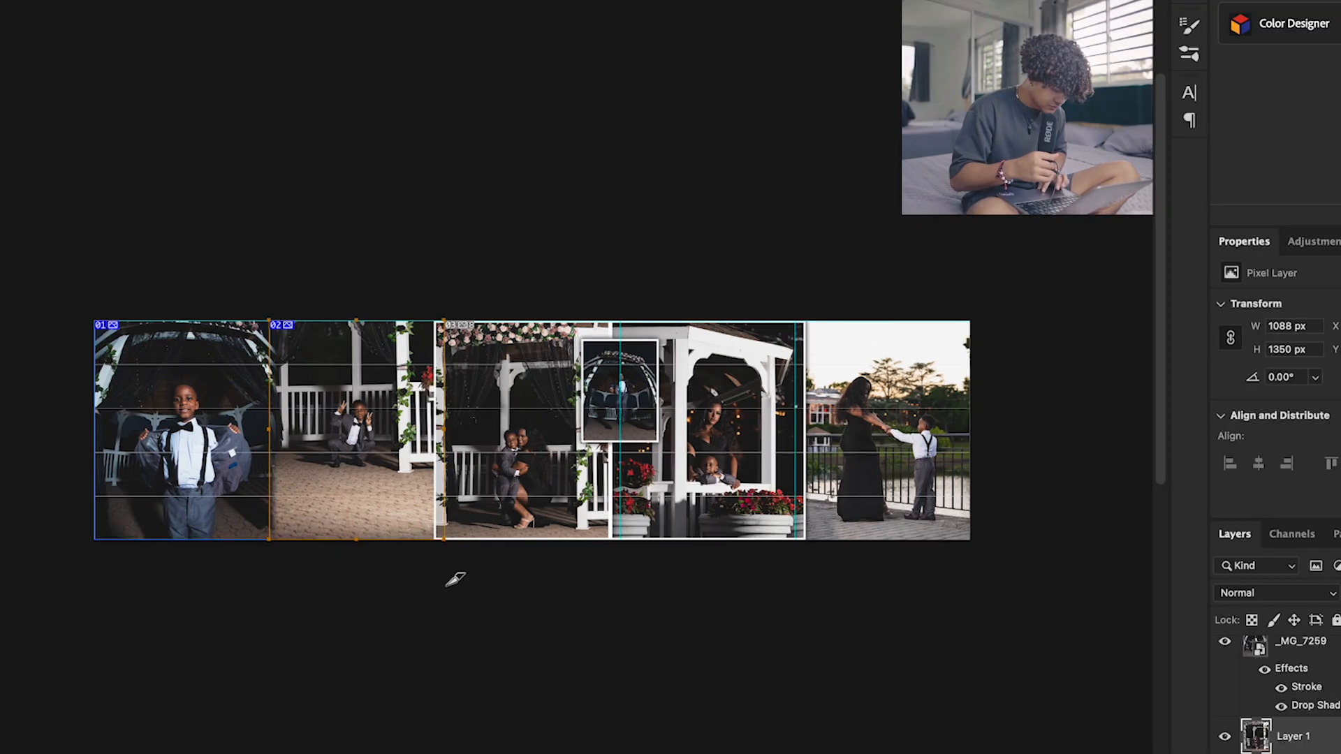
Cut full-height slices around the third, fourth and fifth slides, ending at the canvas edge
left_click_drag(488, 313, 621, 537)
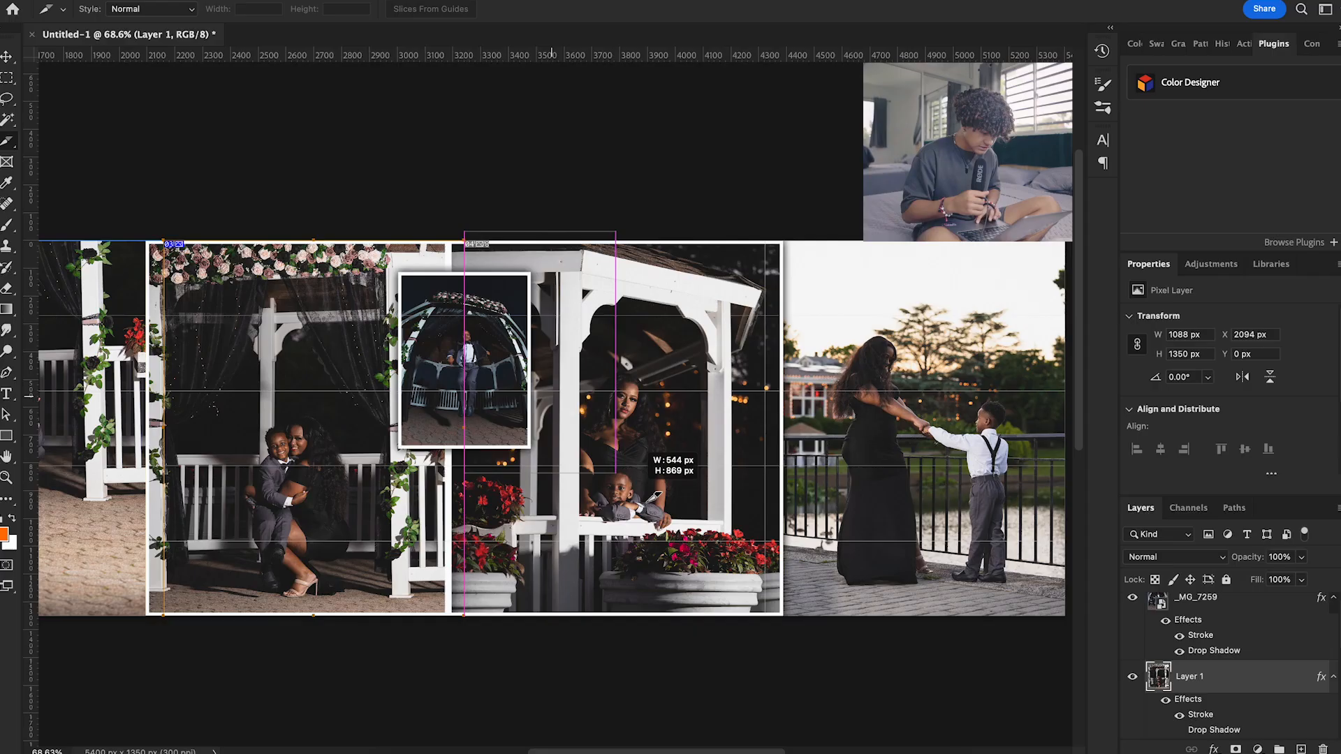
left_click_drag(592, 289, 811, 710)
scroll(719, 322, "right", 5)
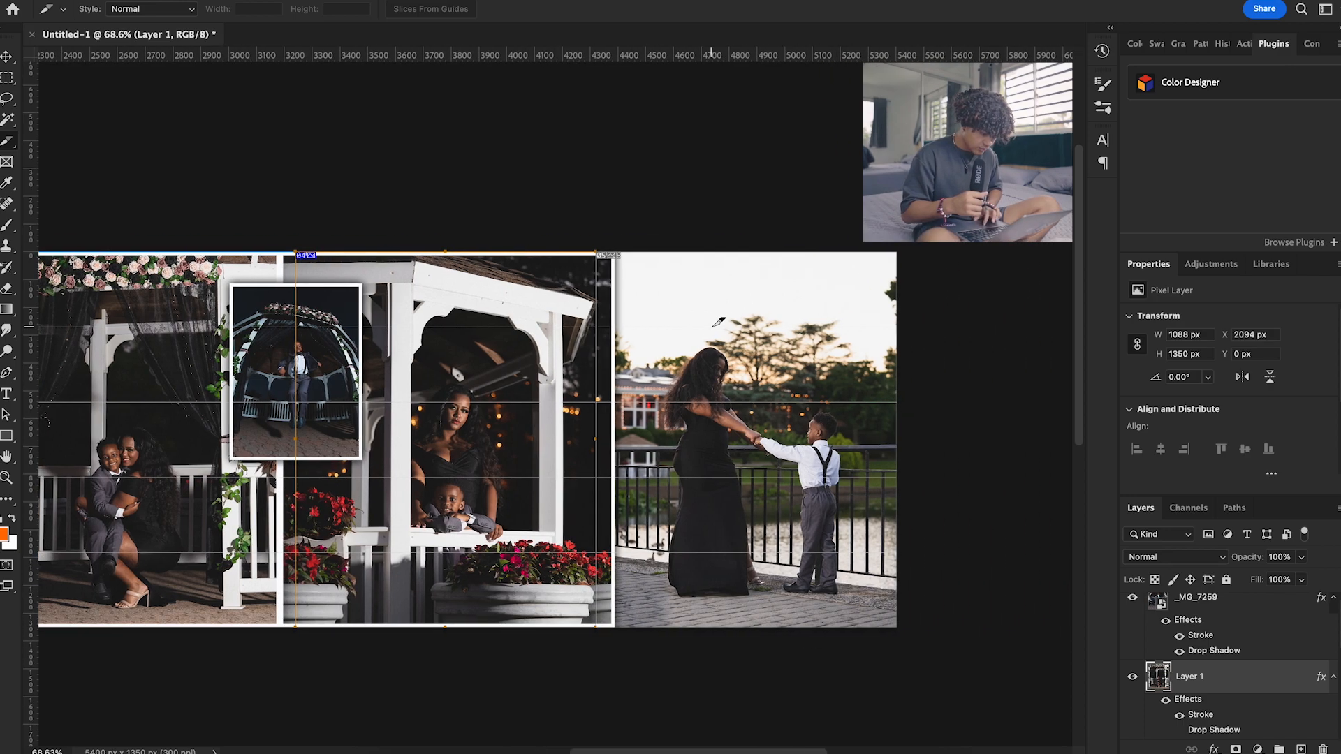
left_click_drag(599, 246, 948, 678)
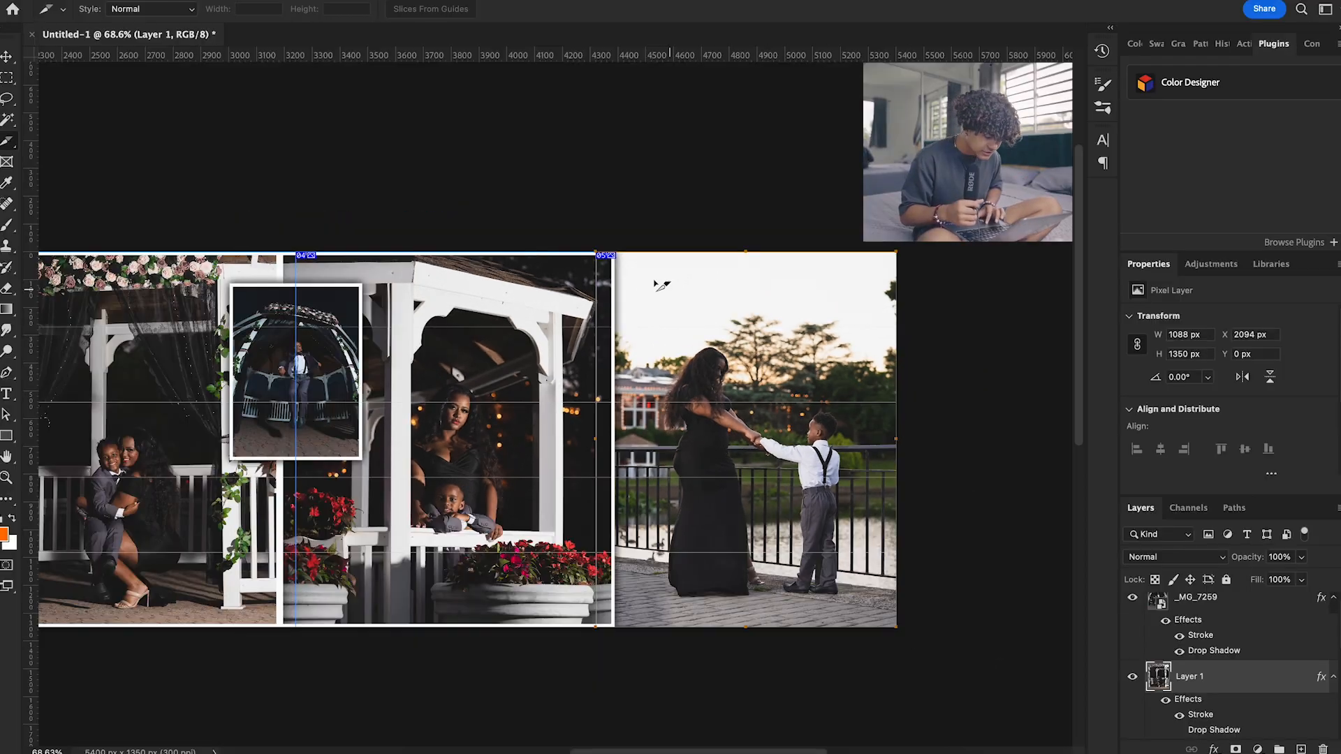
scroll(606, 249, "right", 8)
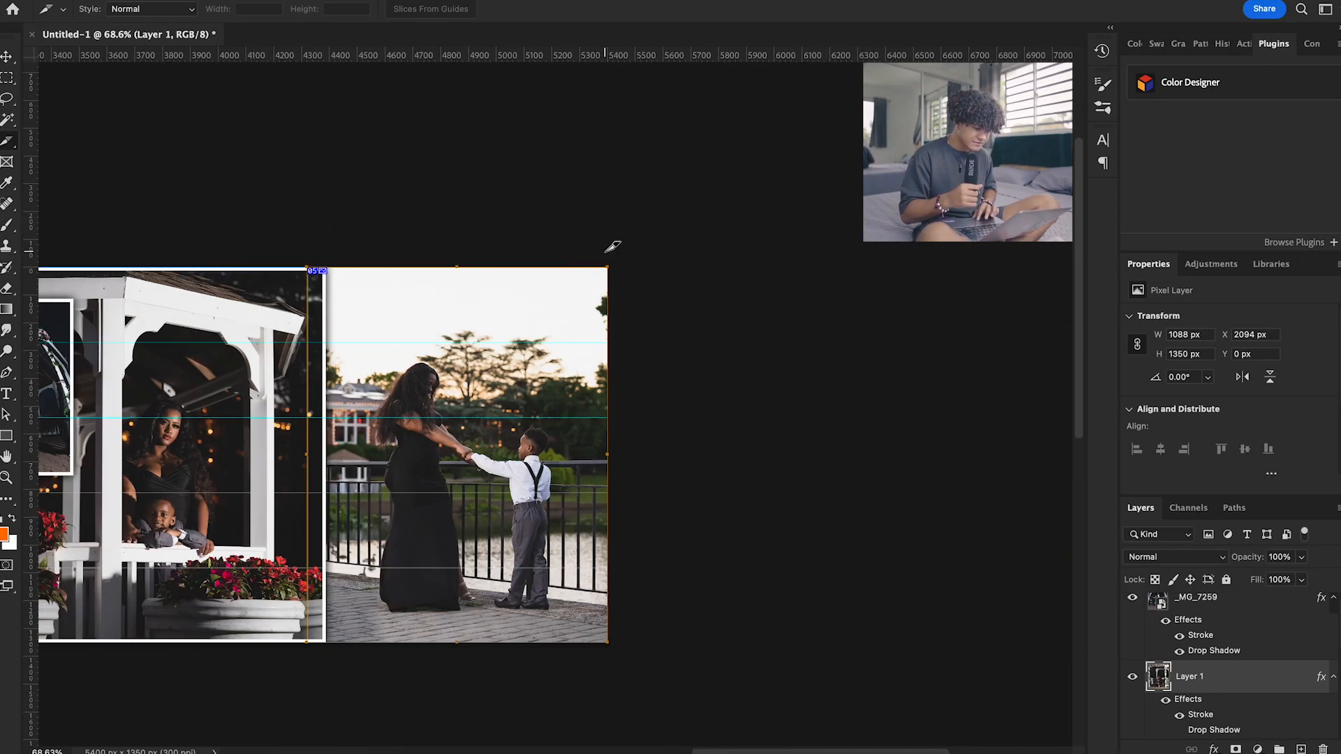
Open the sliced carousel in Save for Web, reduce the preview to 12.5% and select the slices across the canvas
left_click(112, 0)
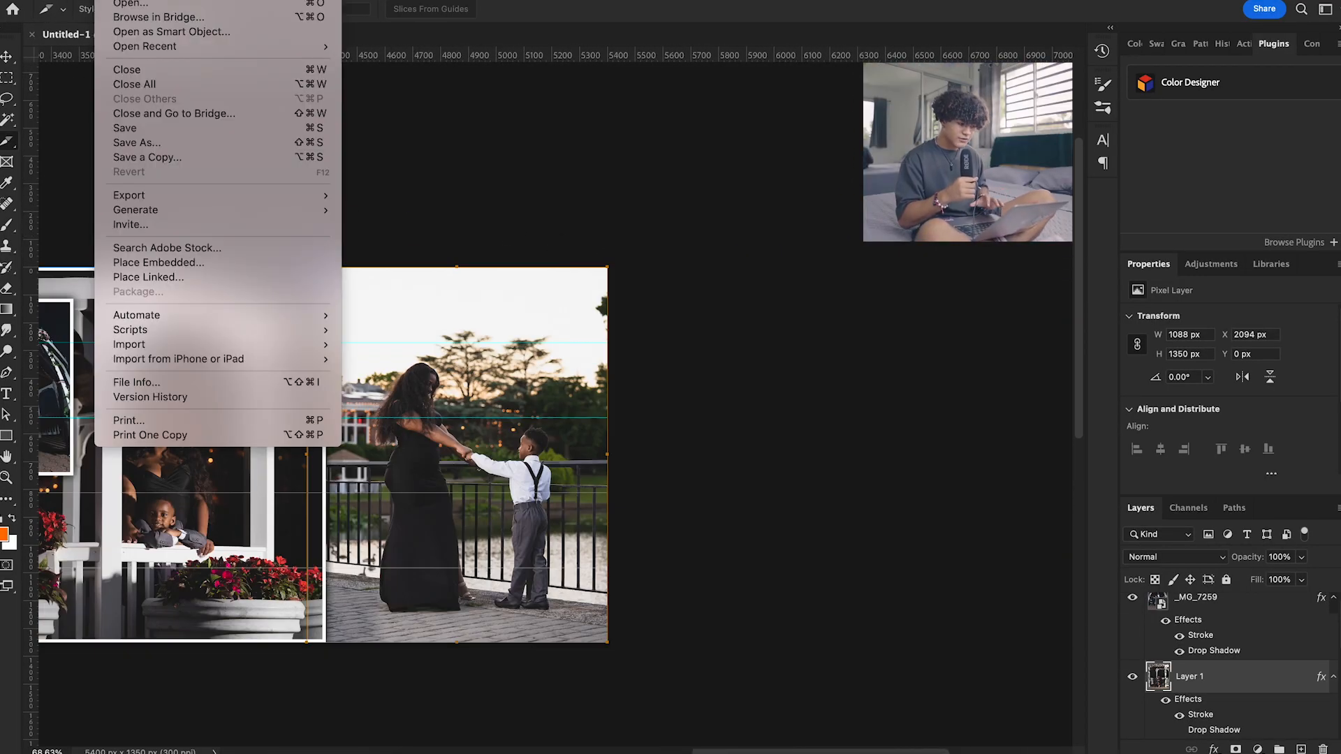
mouse_move(210, 197)
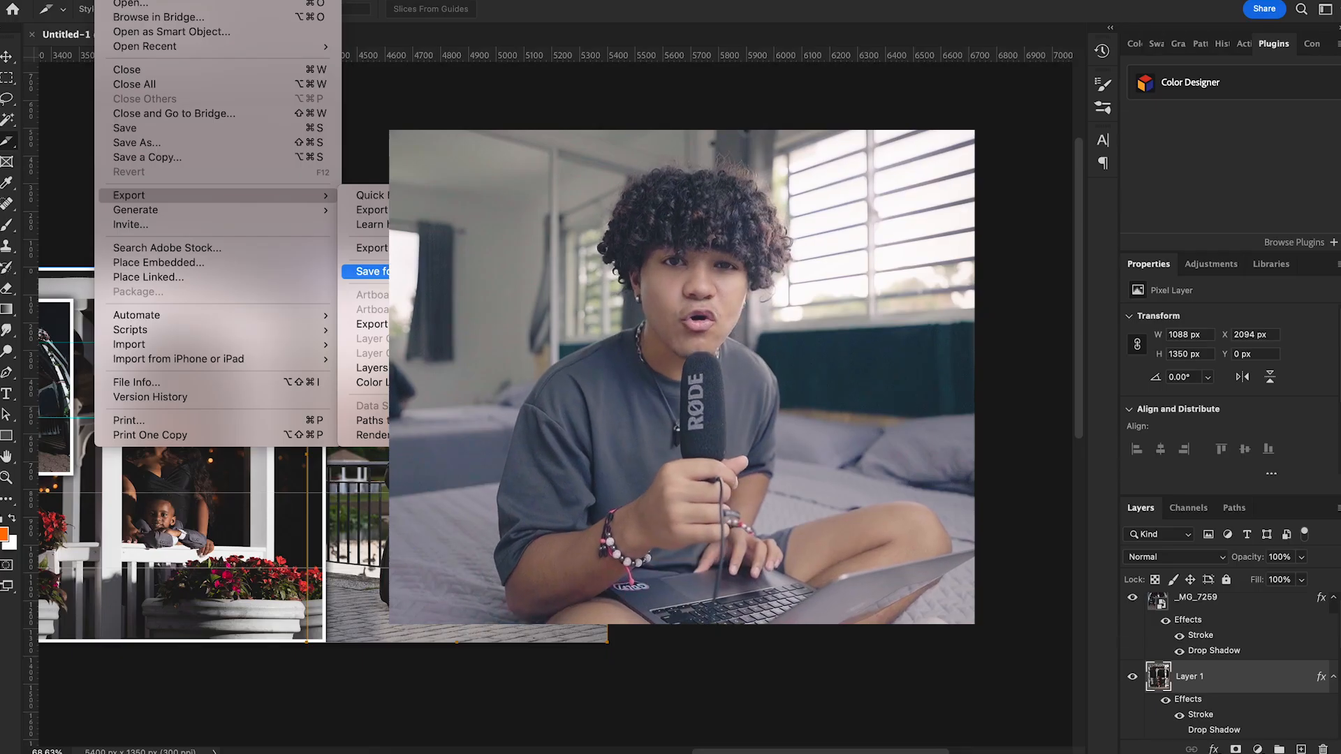
left_click(378, 271)
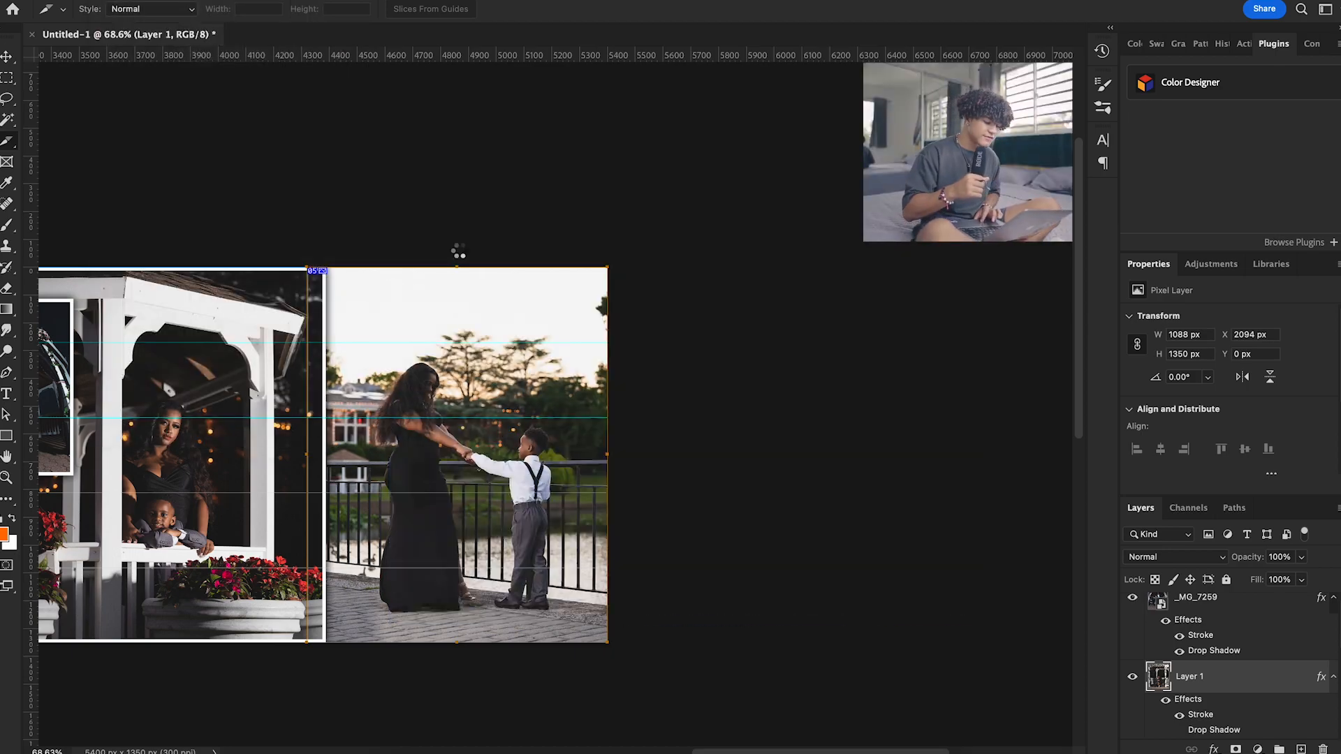
left_click(317, 606)
left_click(316, 606)
left_click(317, 605)
left_click(317, 605)
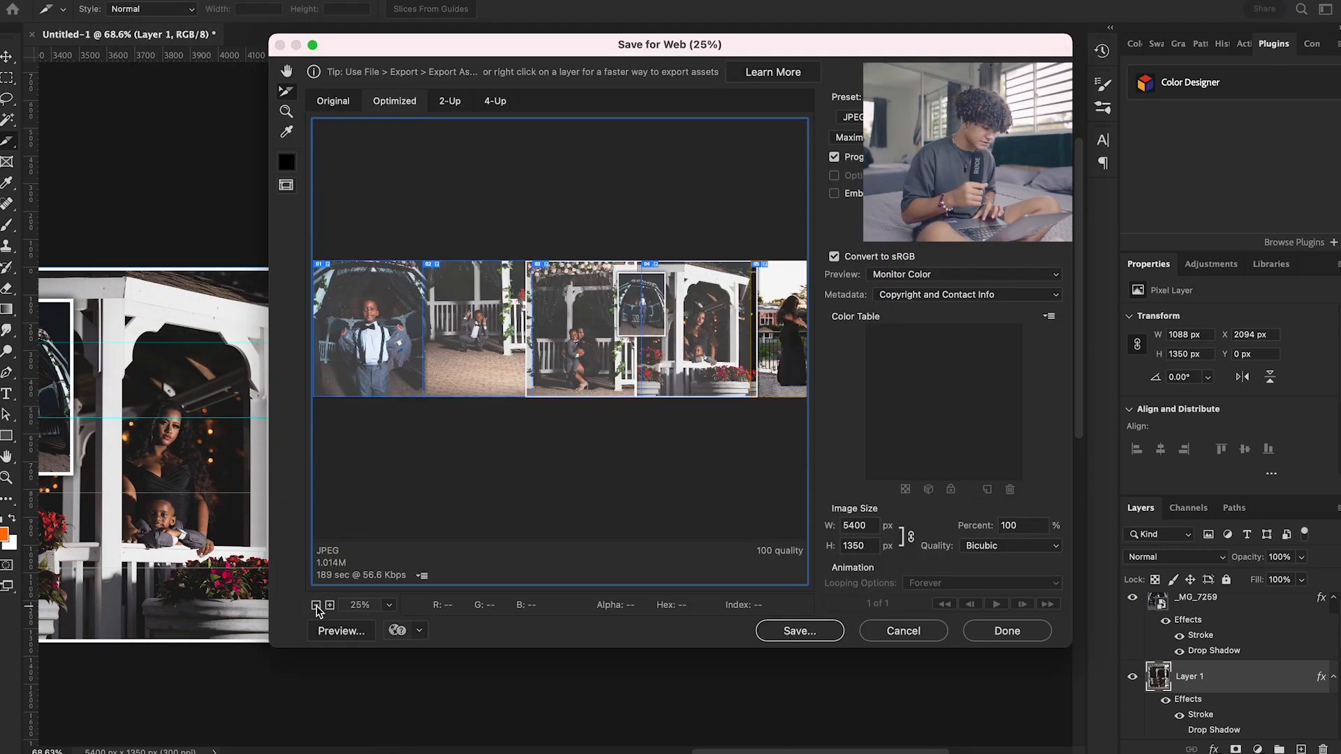
left_click(317, 606)
left_click(316, 605)
left_click(464, 340)
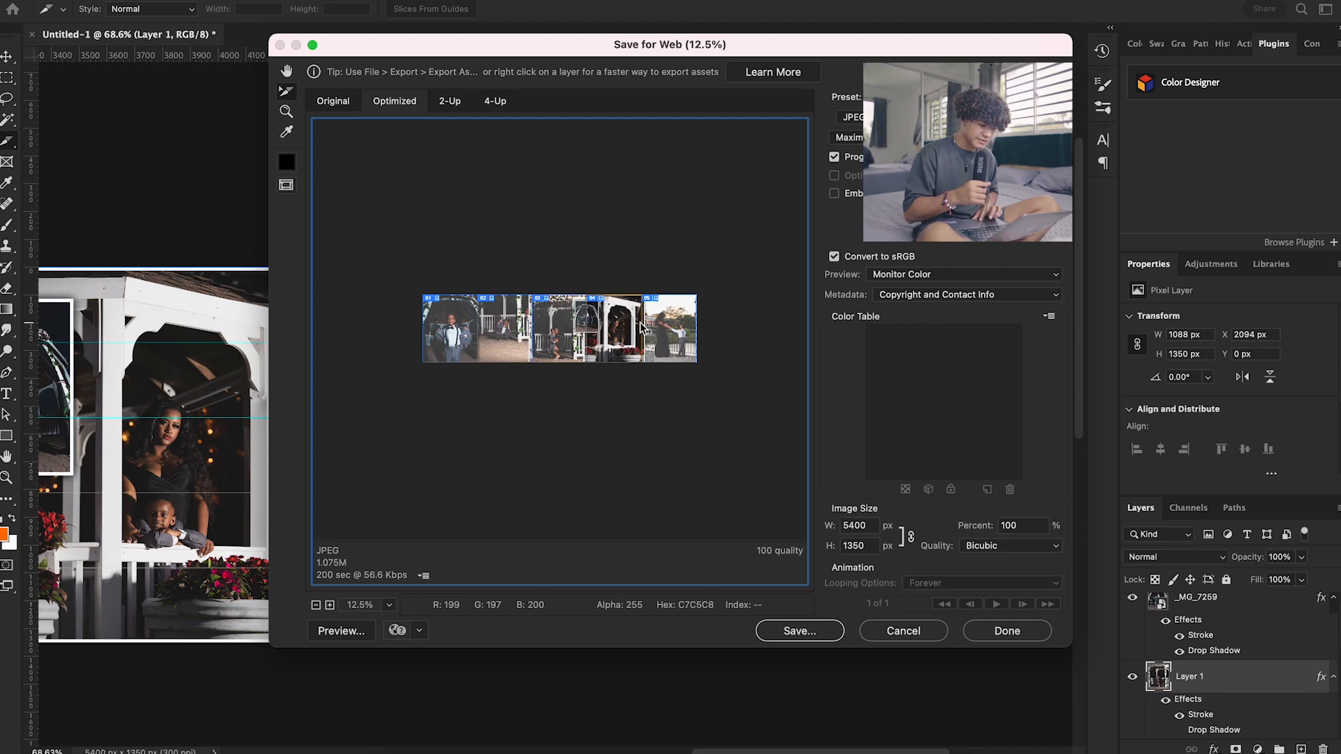
left_click(678, 332)
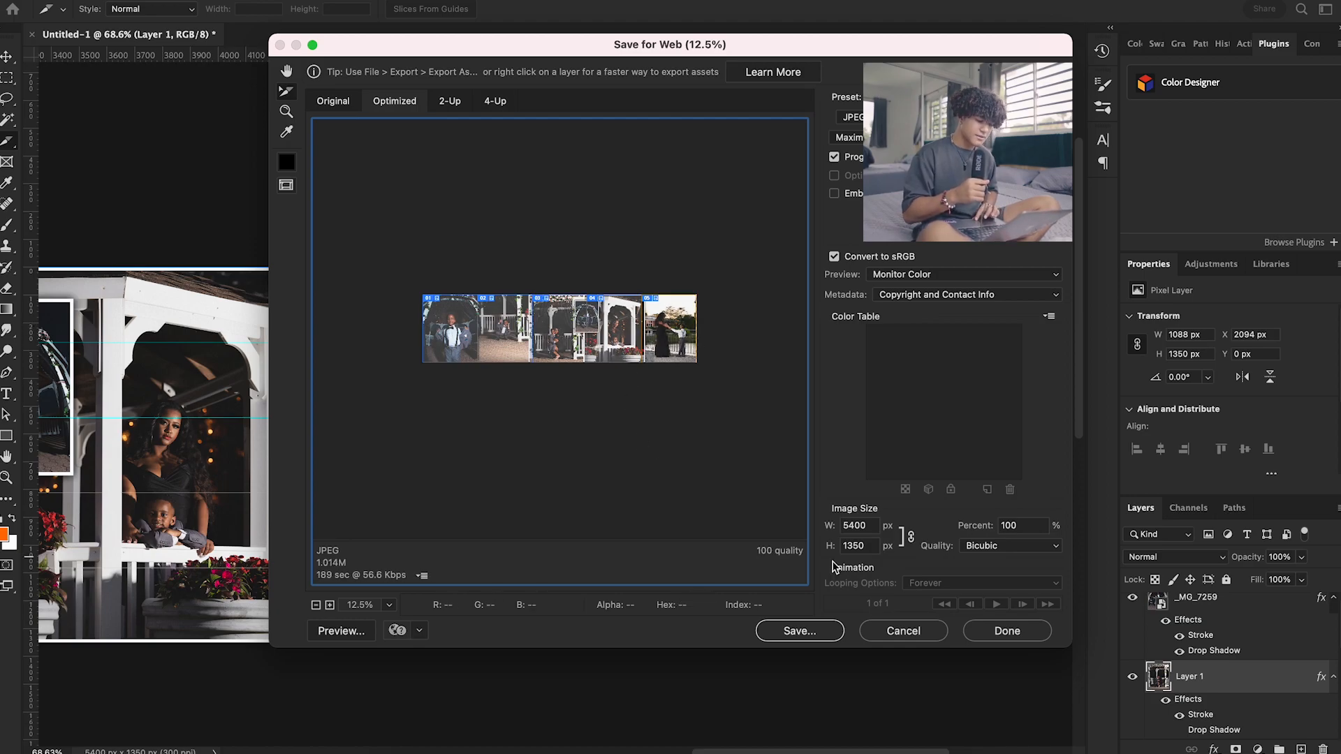
Save all slices as images only, under the base name poop in the post folder
left_click(800, 631)
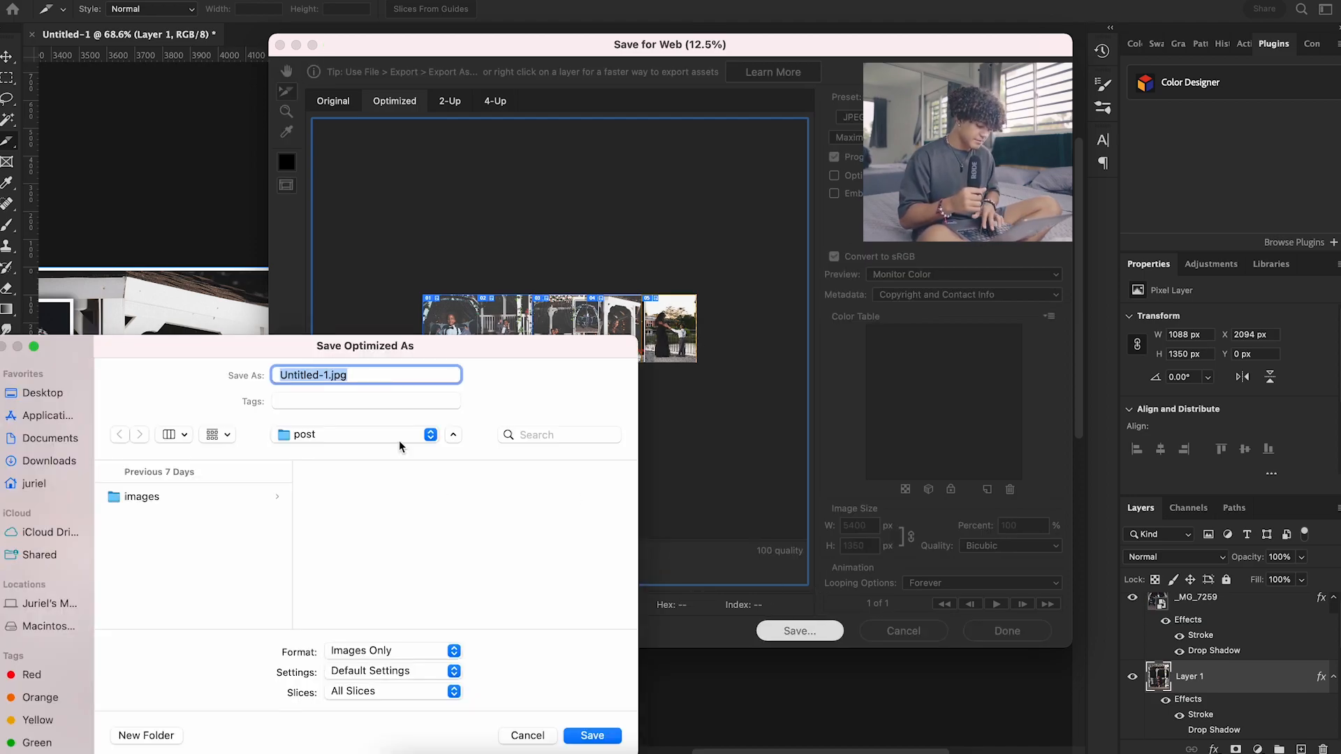
type("poop")
left_click(600, 733)
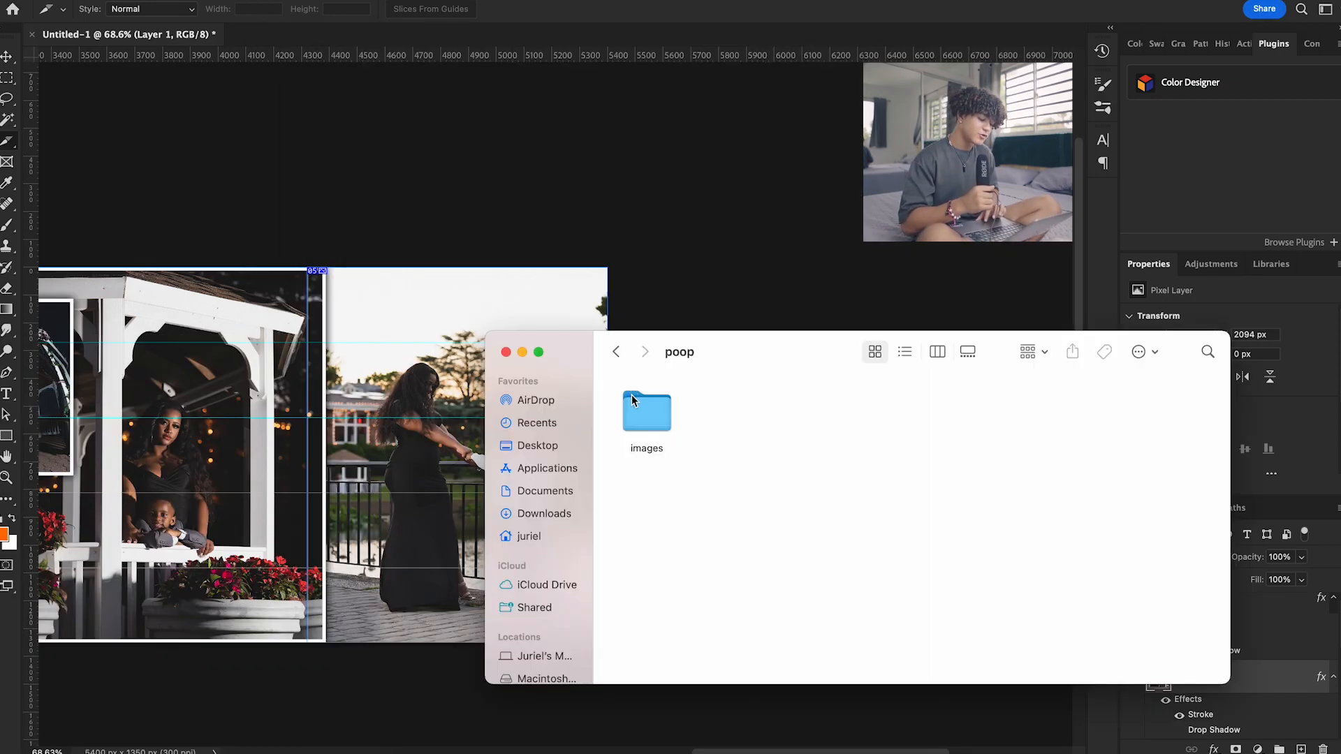
Open the five exported JPGs from the images folder in Preview and look through them in order
double_click(632, 400)
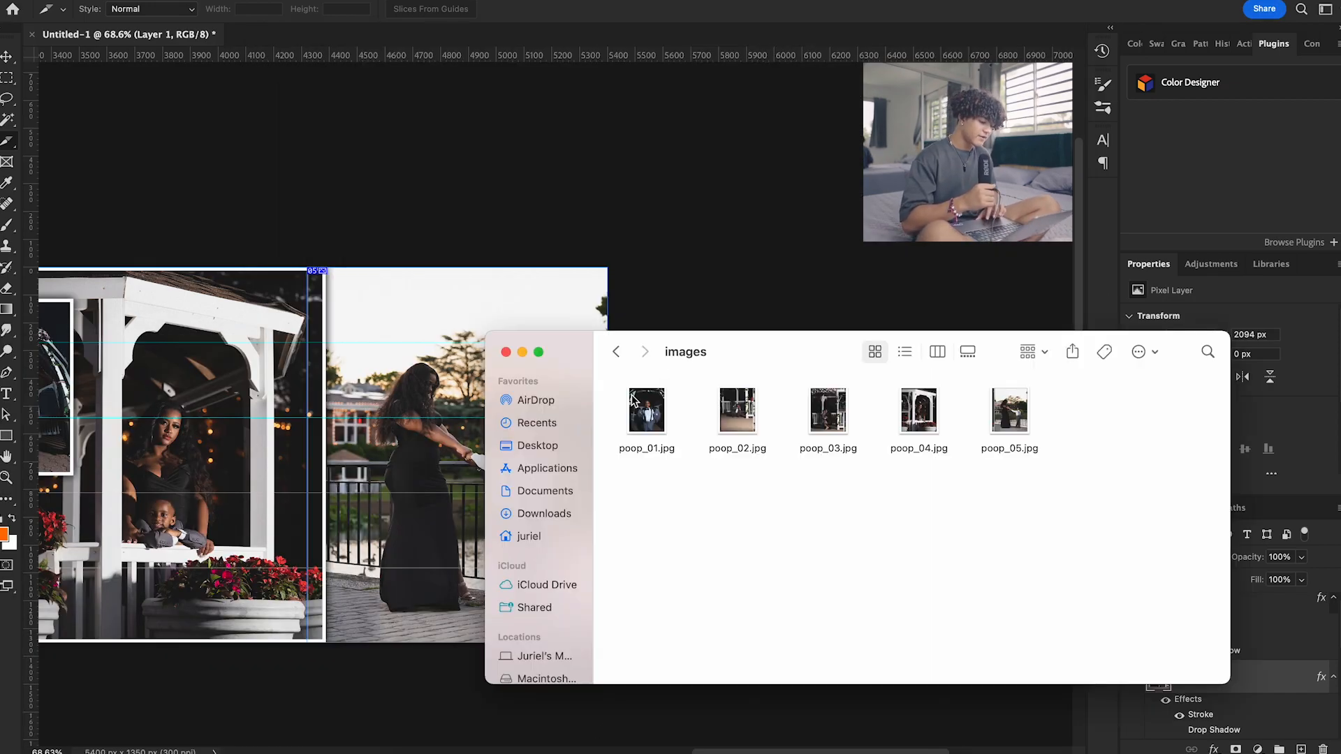
right_click(828, 419)
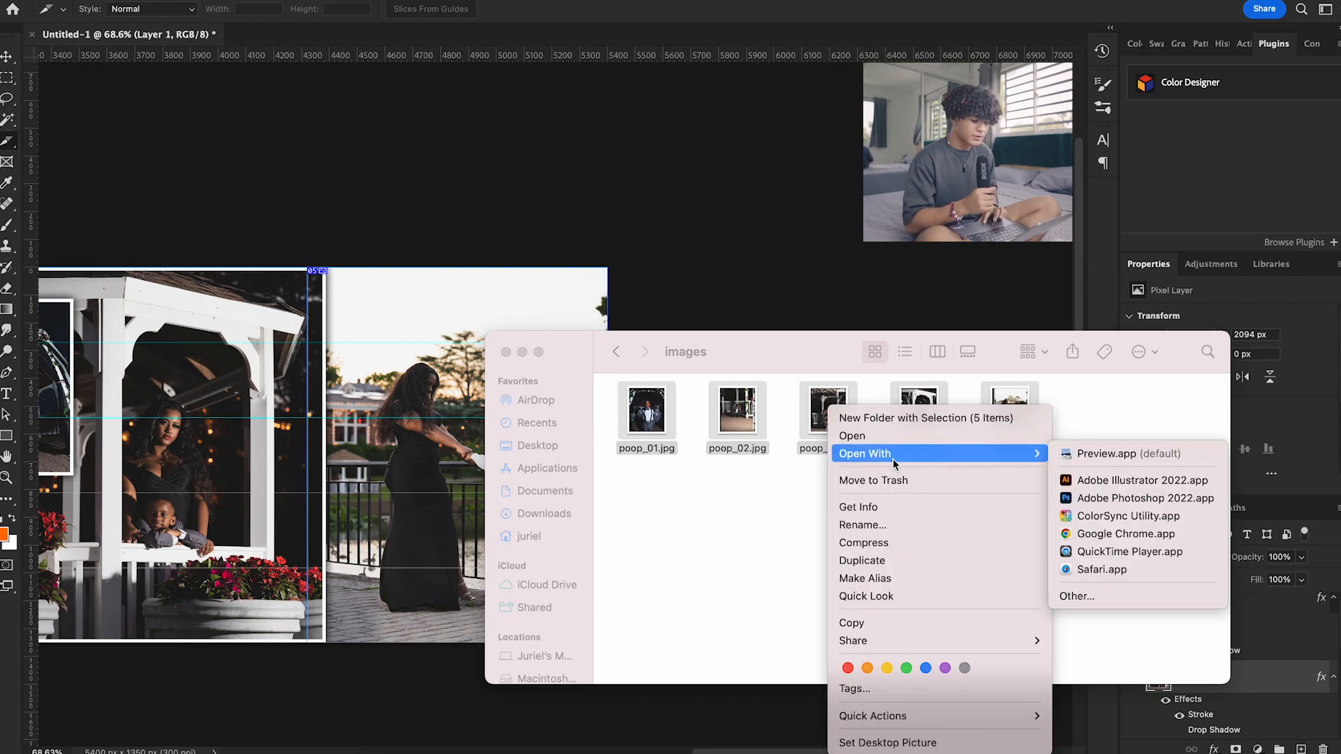
left_click(852, 438)
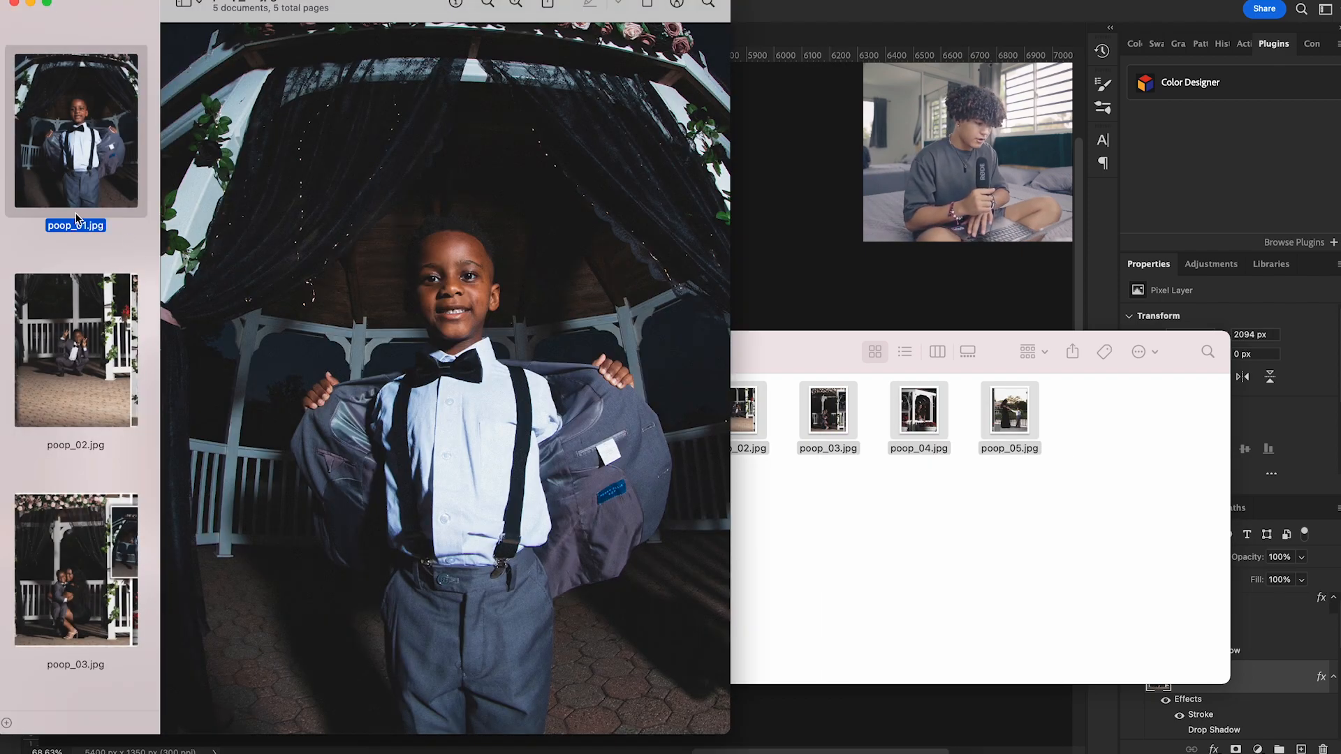
key("Down")
key("Down")
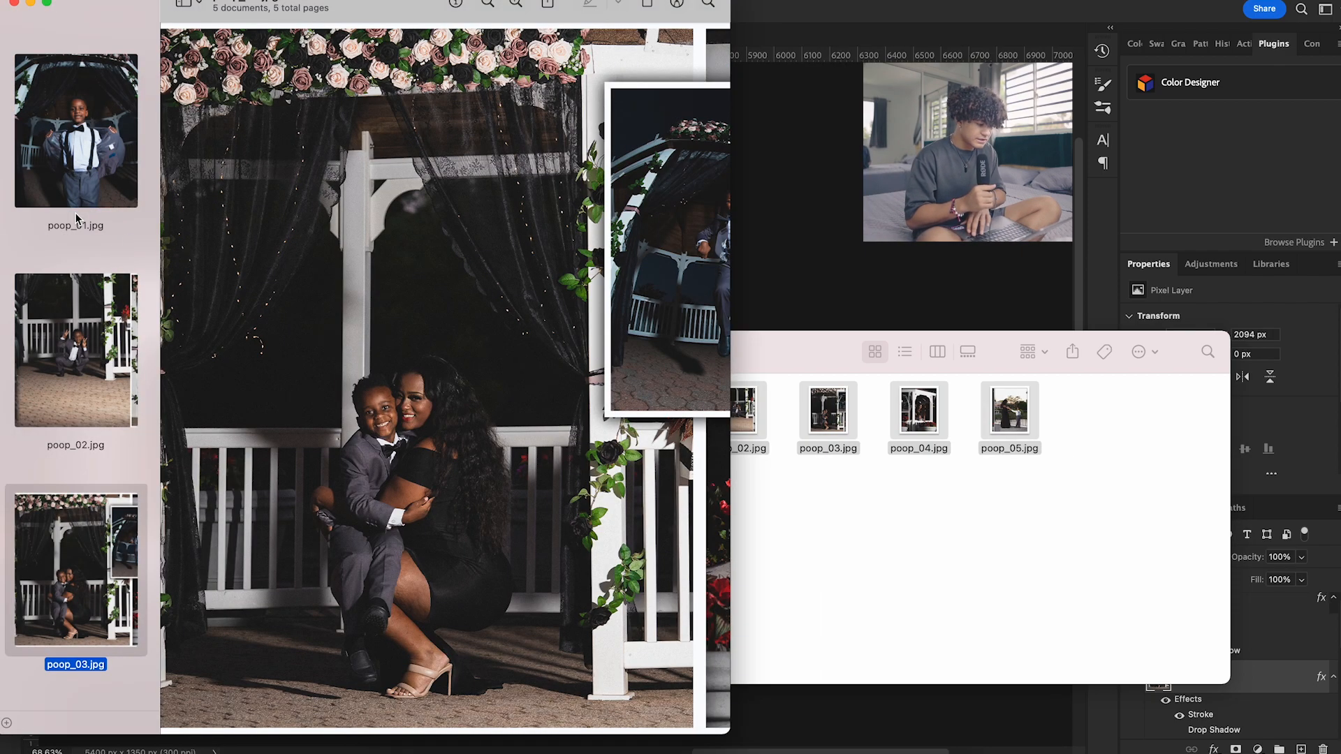
key("Down")
key("Down")
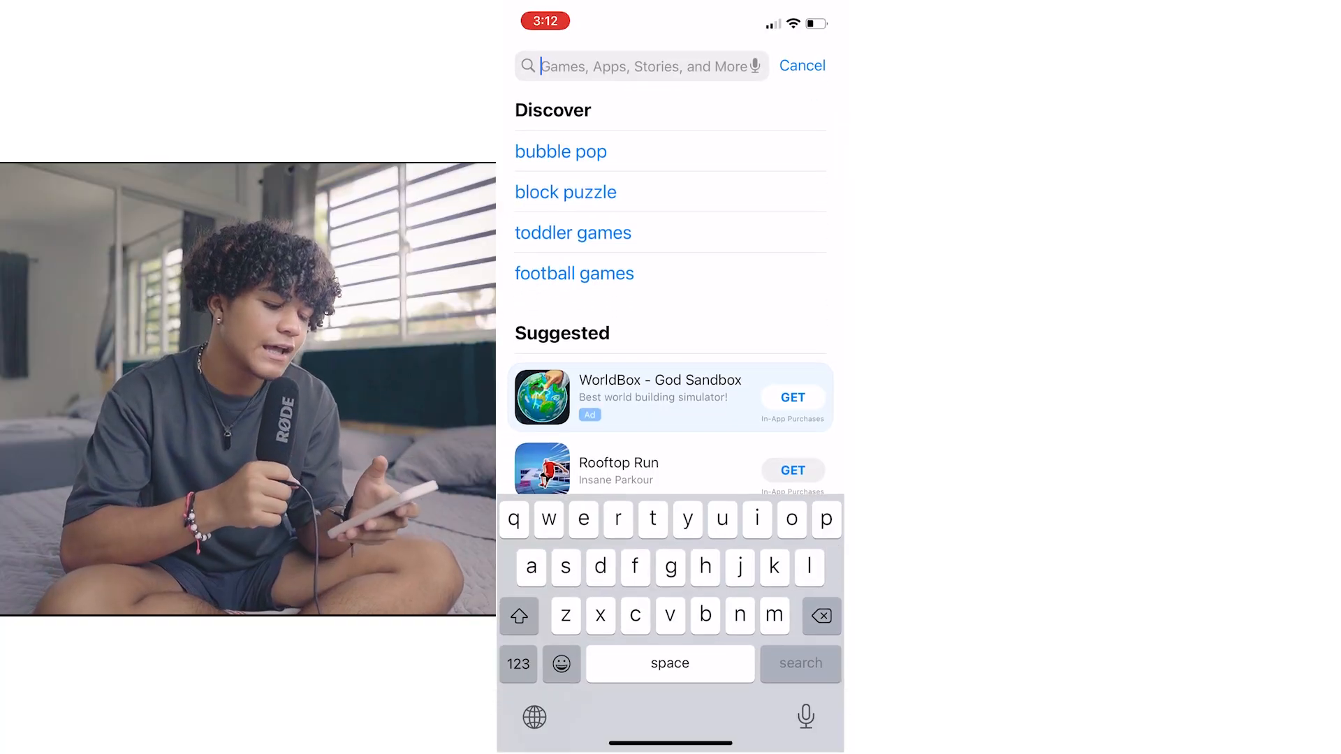
Search the phone's App Store for scrl and open the SCRL: Carousel & Reel Maker app
type("scrl")
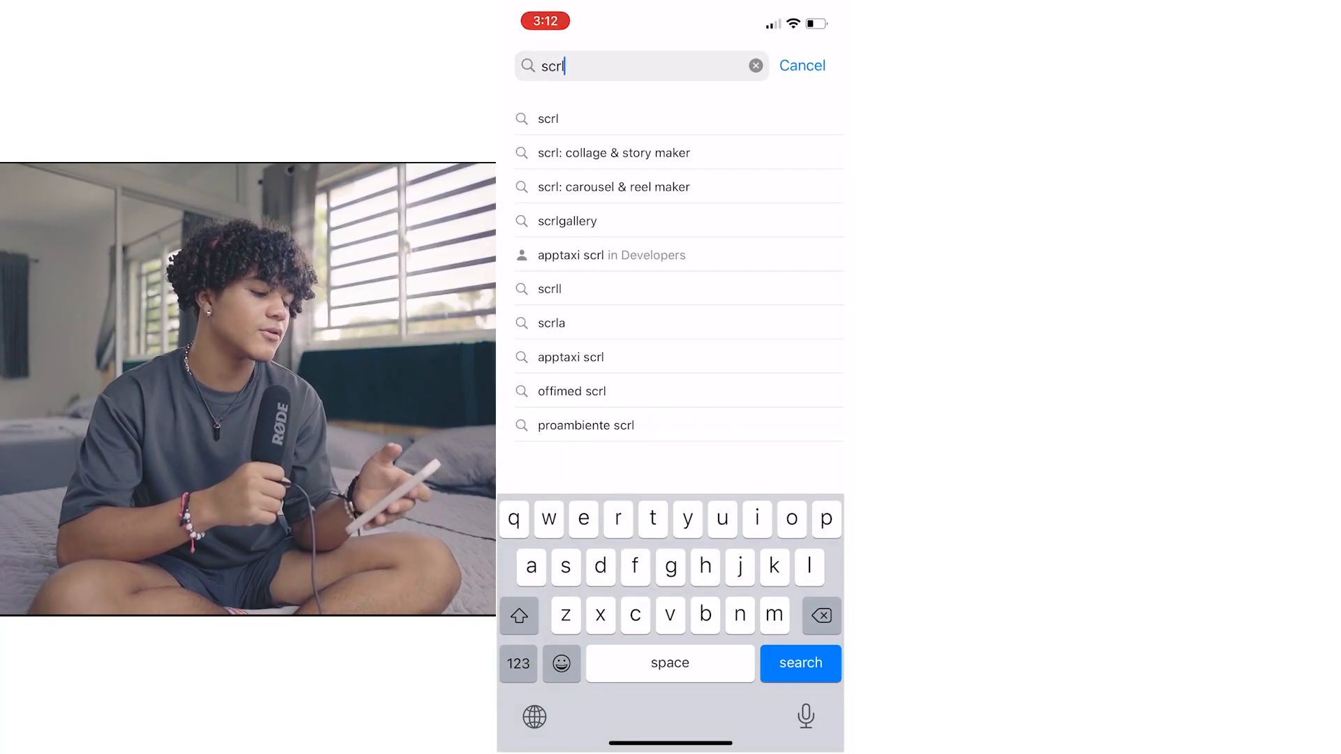
key("Return")
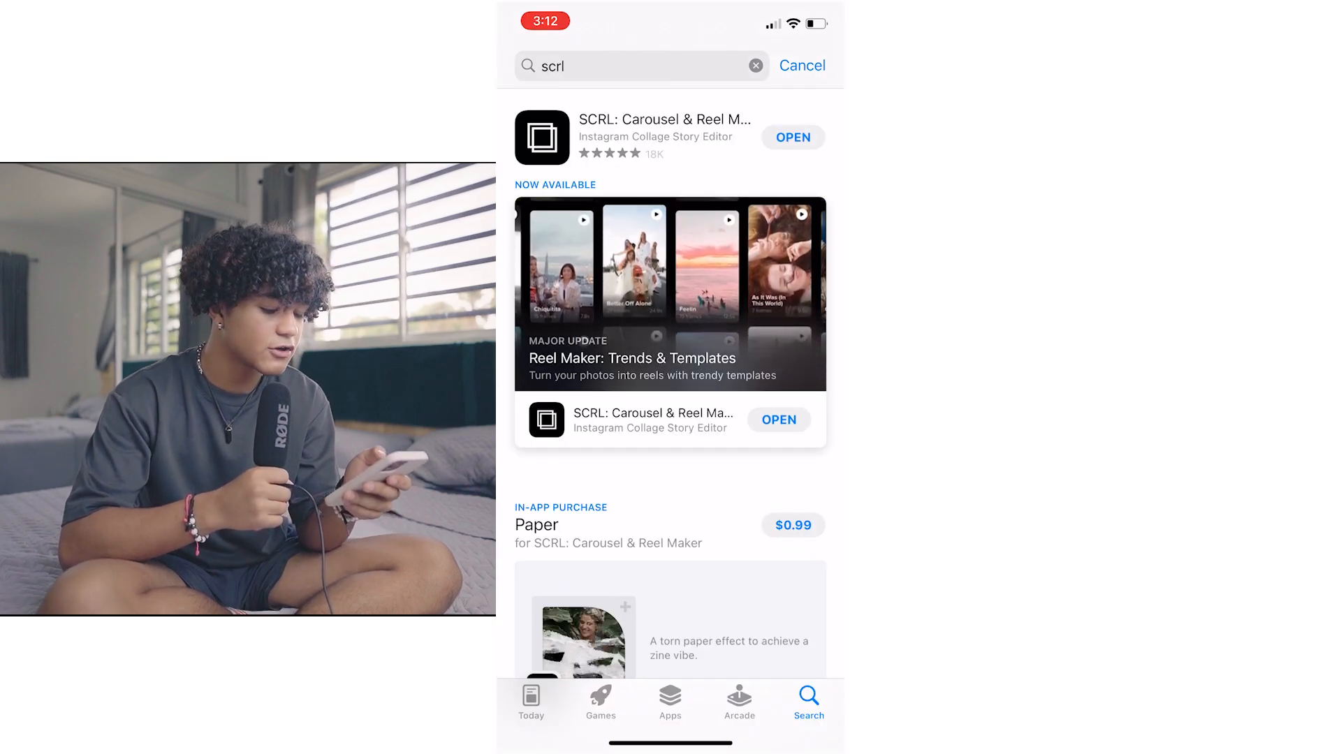
left_click(794, 138)
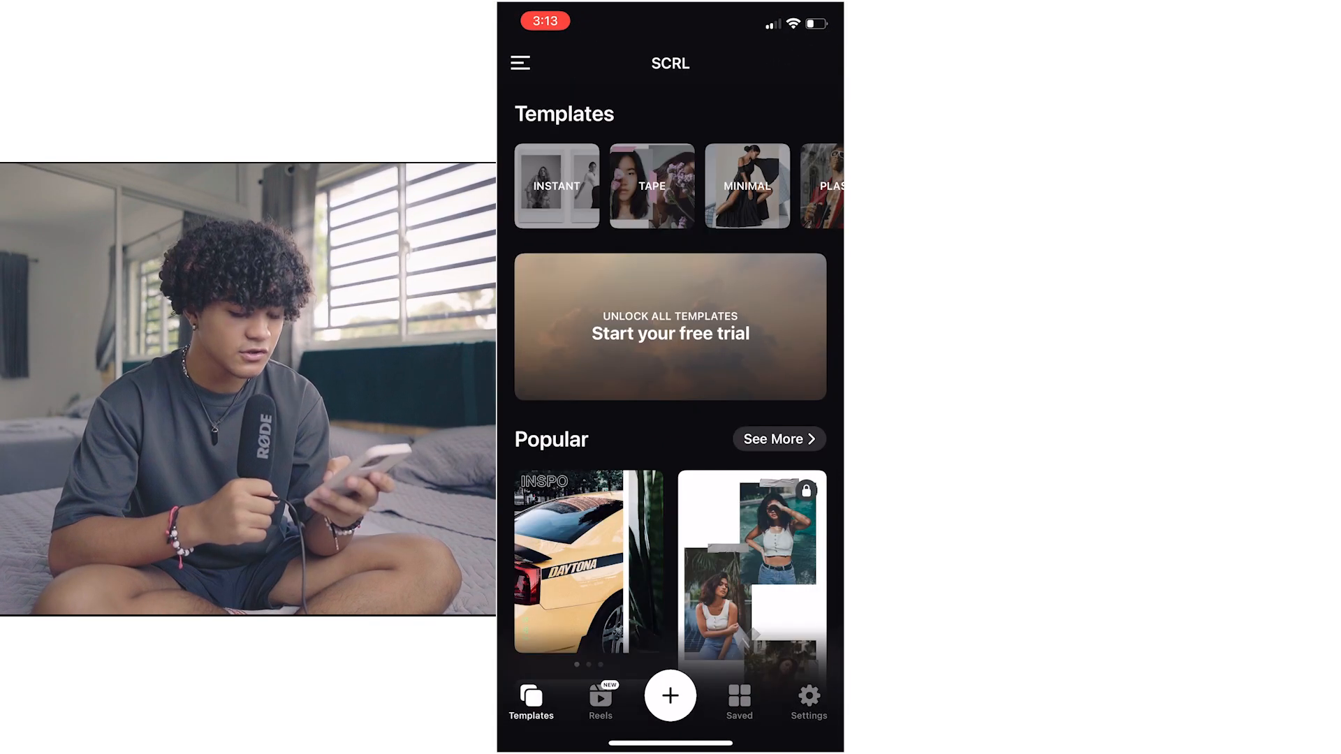
Start a new project from a template and browse the templates made for 6 photos
left_click(670, 696)
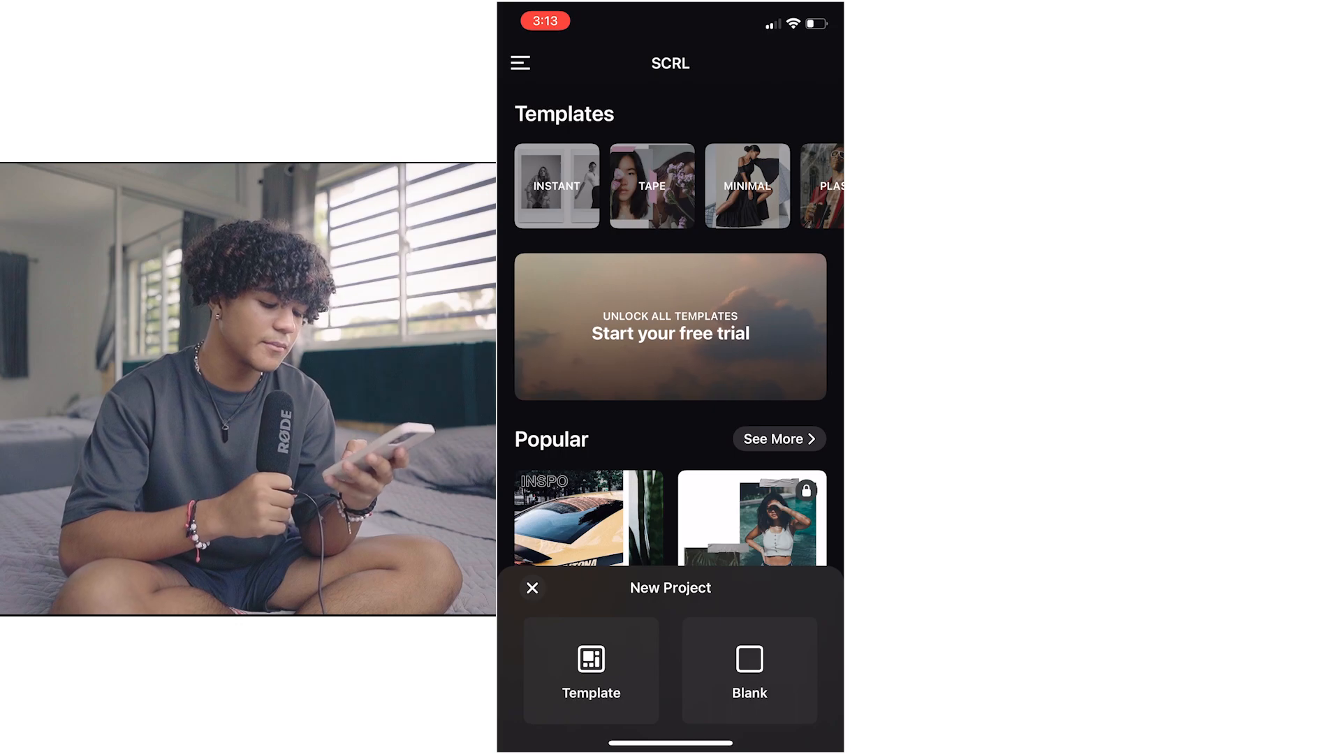
left_click(591, 671)
scroll(670, 420, "down", 3)
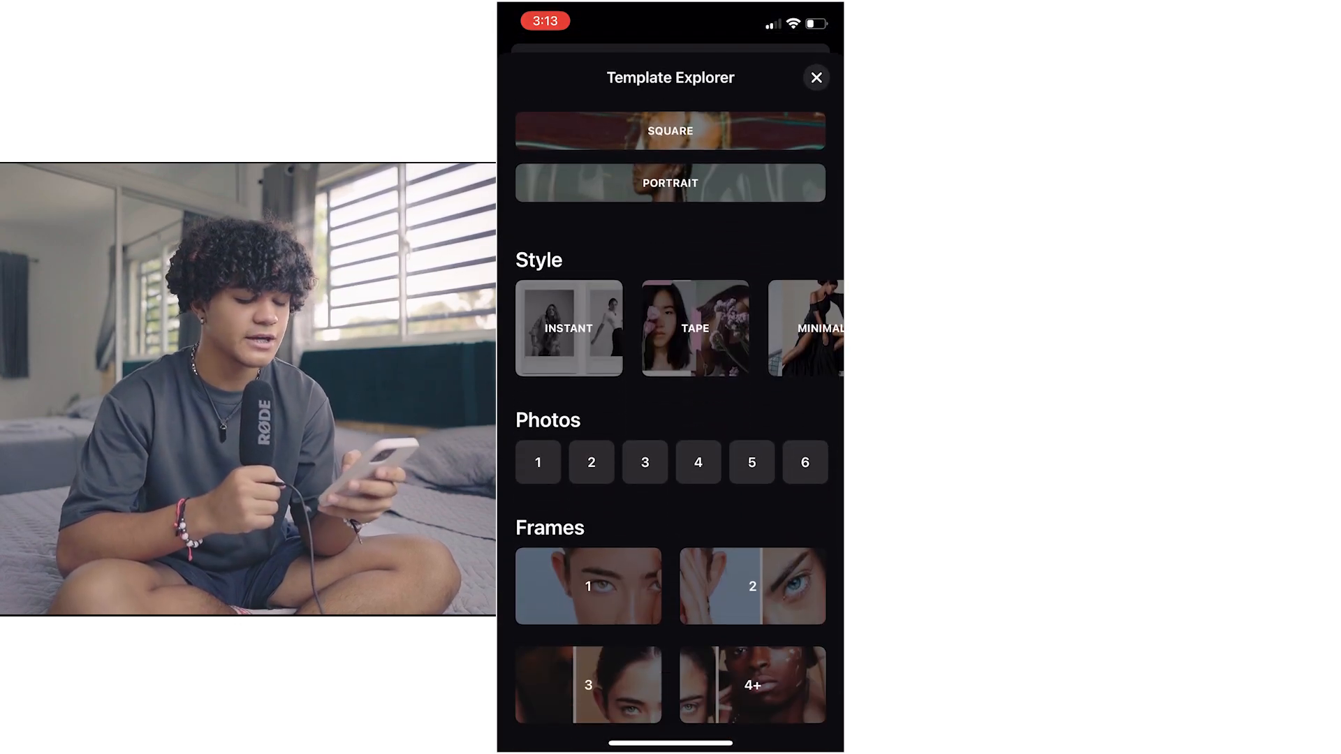
left_click(805, 463)
scroll(671, 419, "down", 10)
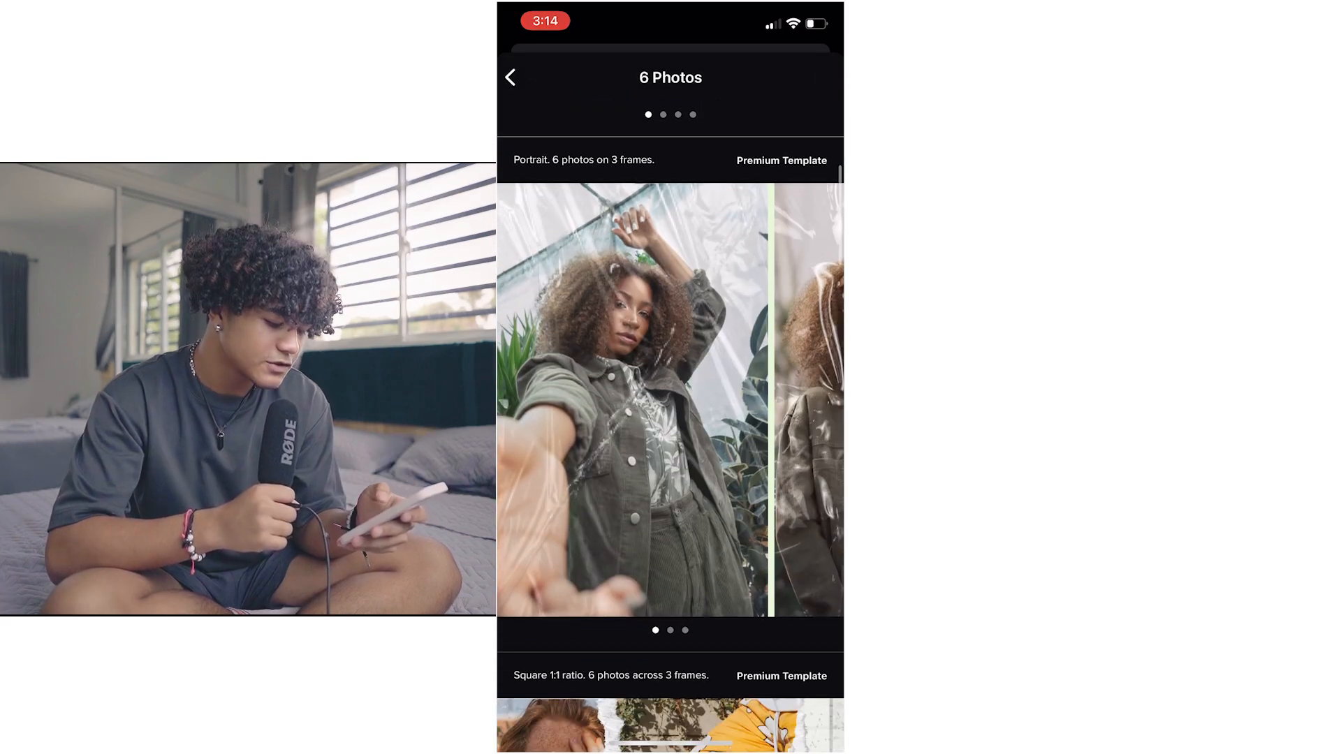
scroll(671, 419, "down", 20)
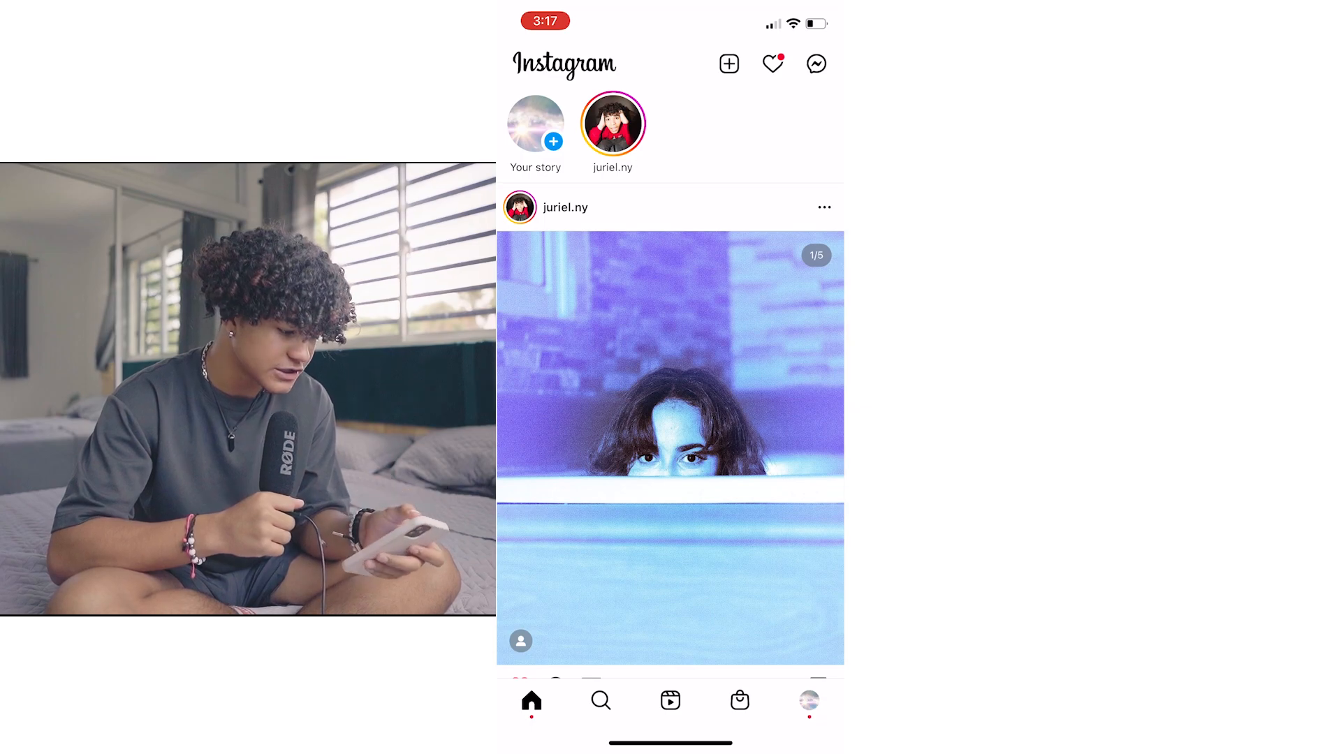
Switch to Instagram, start a new post and turn on multiple selection with the first film-strip frame chosen
left_click(730, 63)
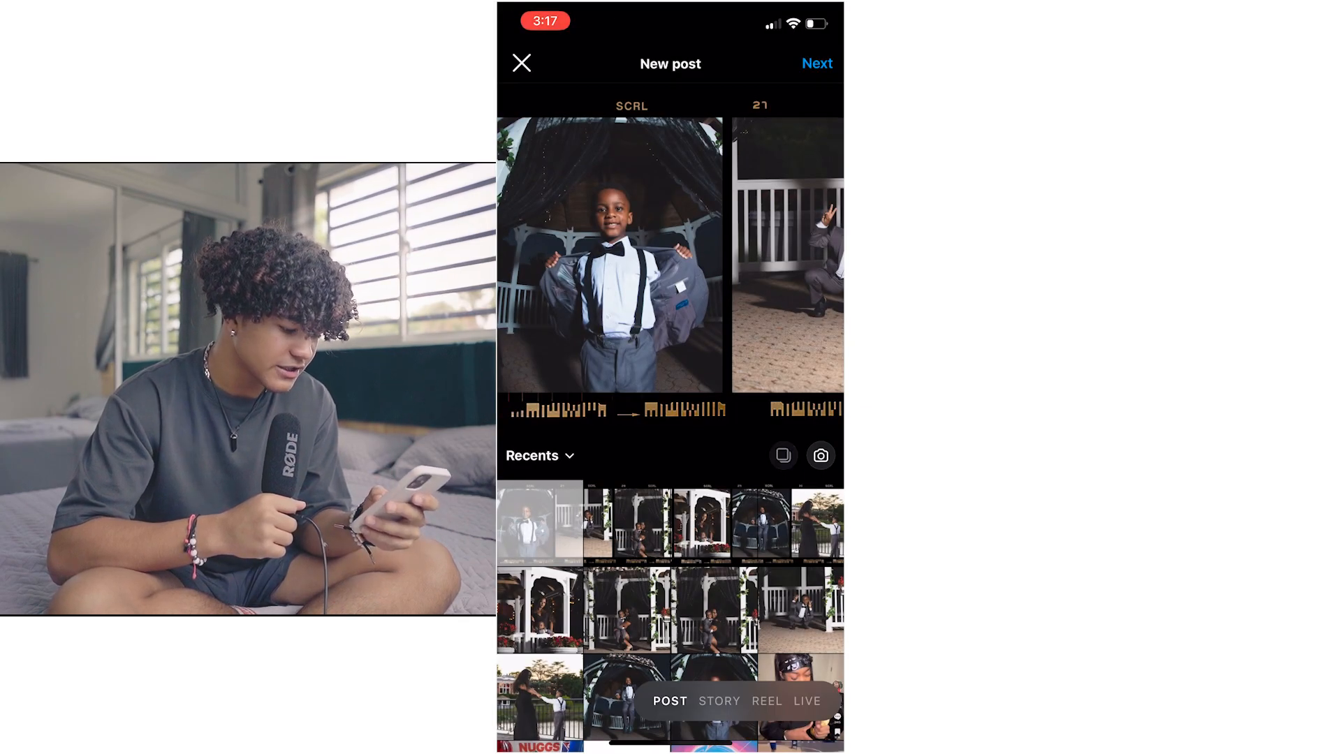
left_click(783, 456)
left_click(784, 455)
left_click(784, 455)
left_click(784, 456)
left_click(784, 455)
left_click(784, 456)
left_click(668, 383)
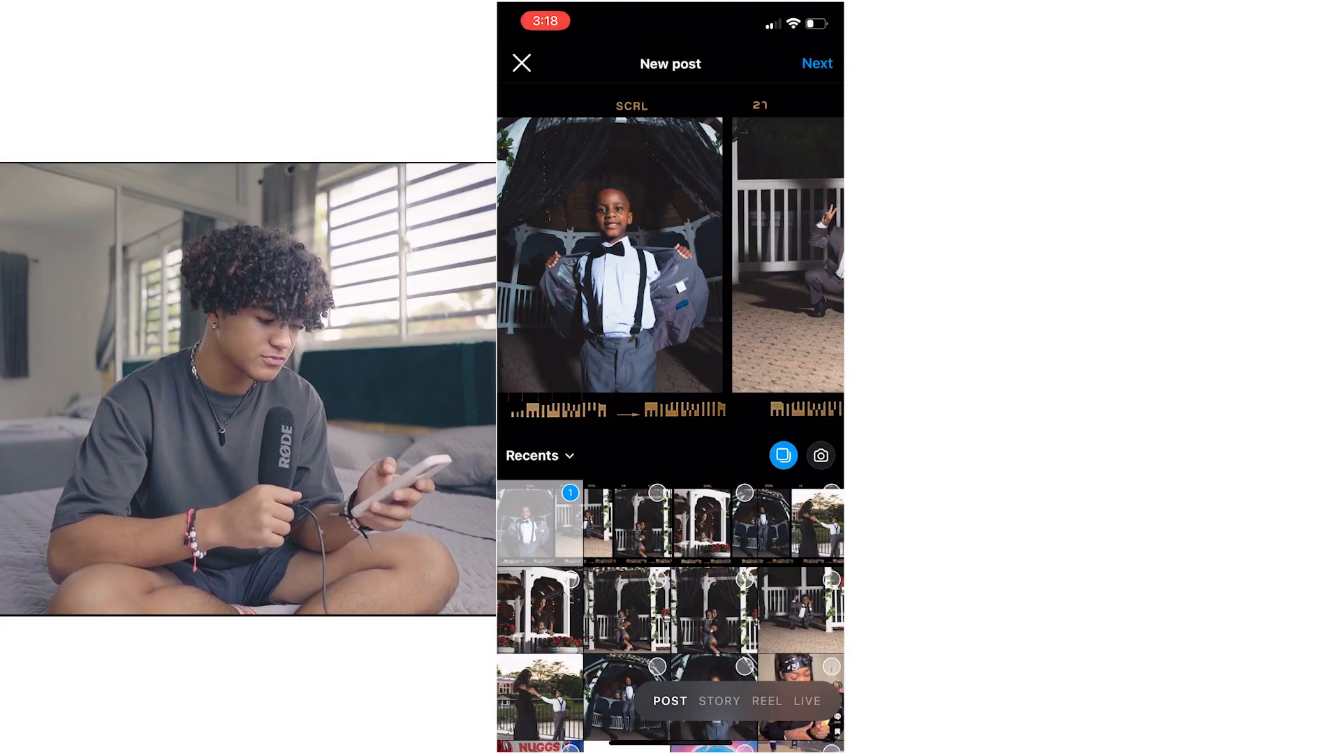
Add the other three film-strip frames to the post in carousel order and continue to the filters
left_click(627, 524)
left_click(713, 524)
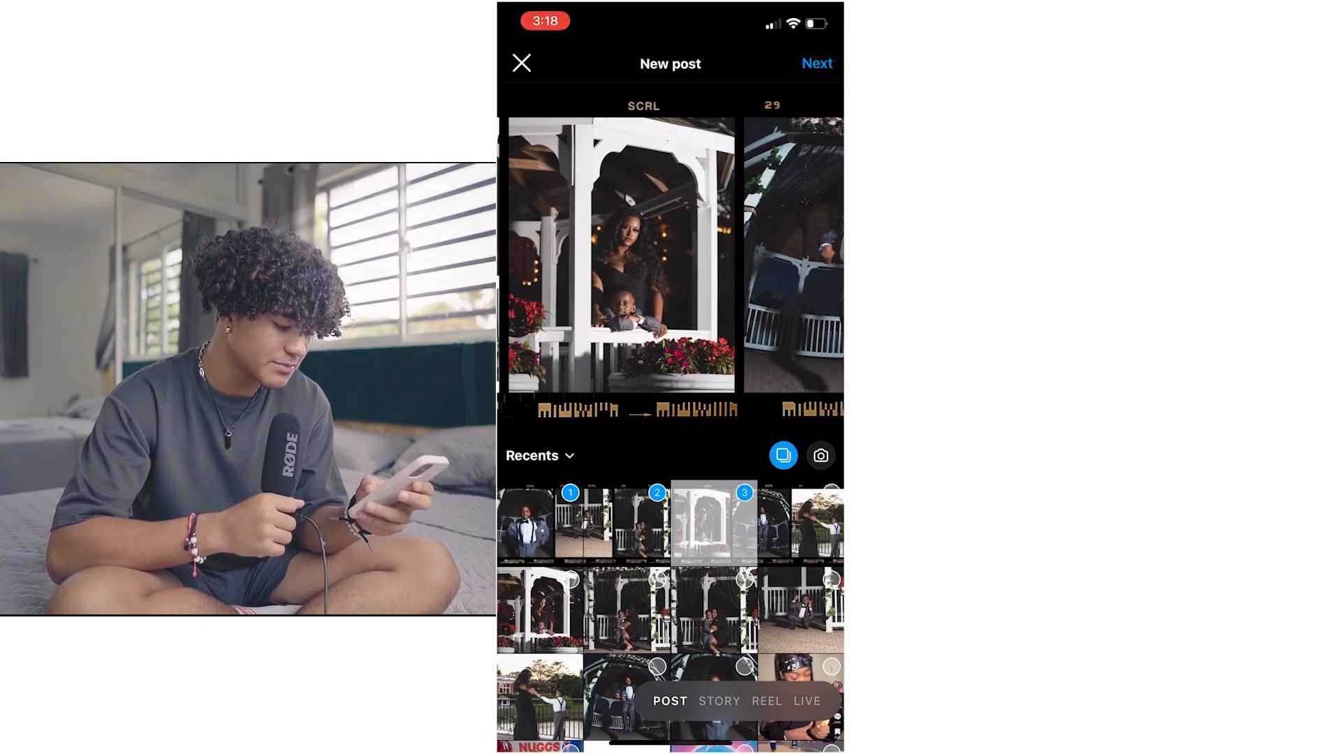
left_click(817, 524)
left_click(817, 63)
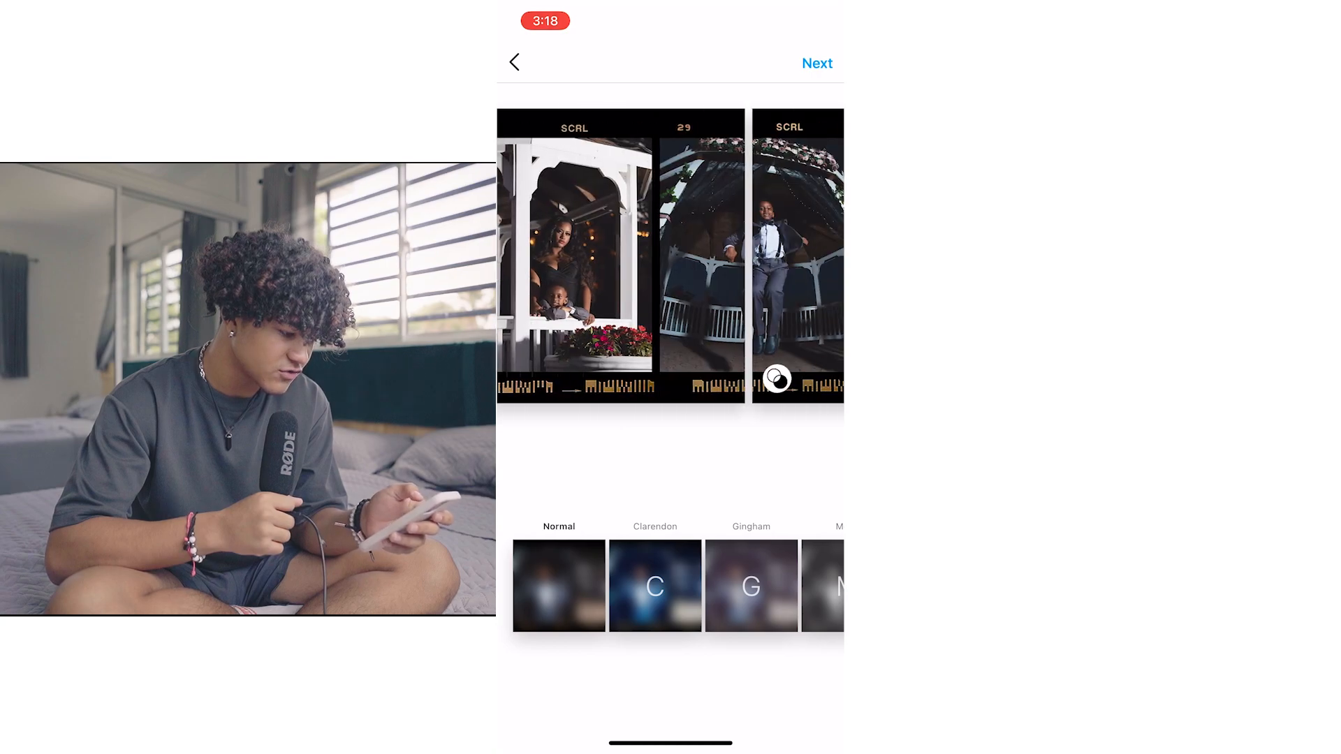
Swipe through the carousel frames without a filter, then caption the post "i love balls" and share it
left_click_drag(768, 252, 559, 251)
left_click(818, 63)
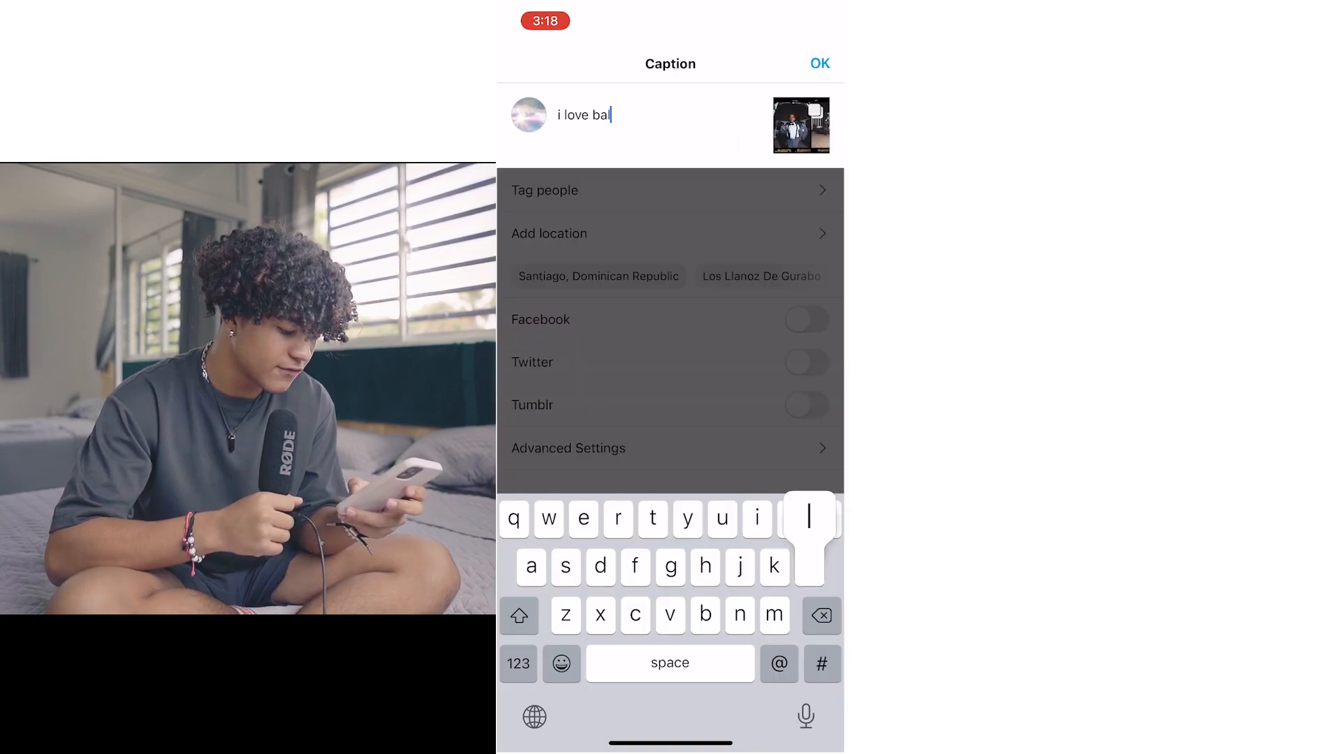
type("ls")
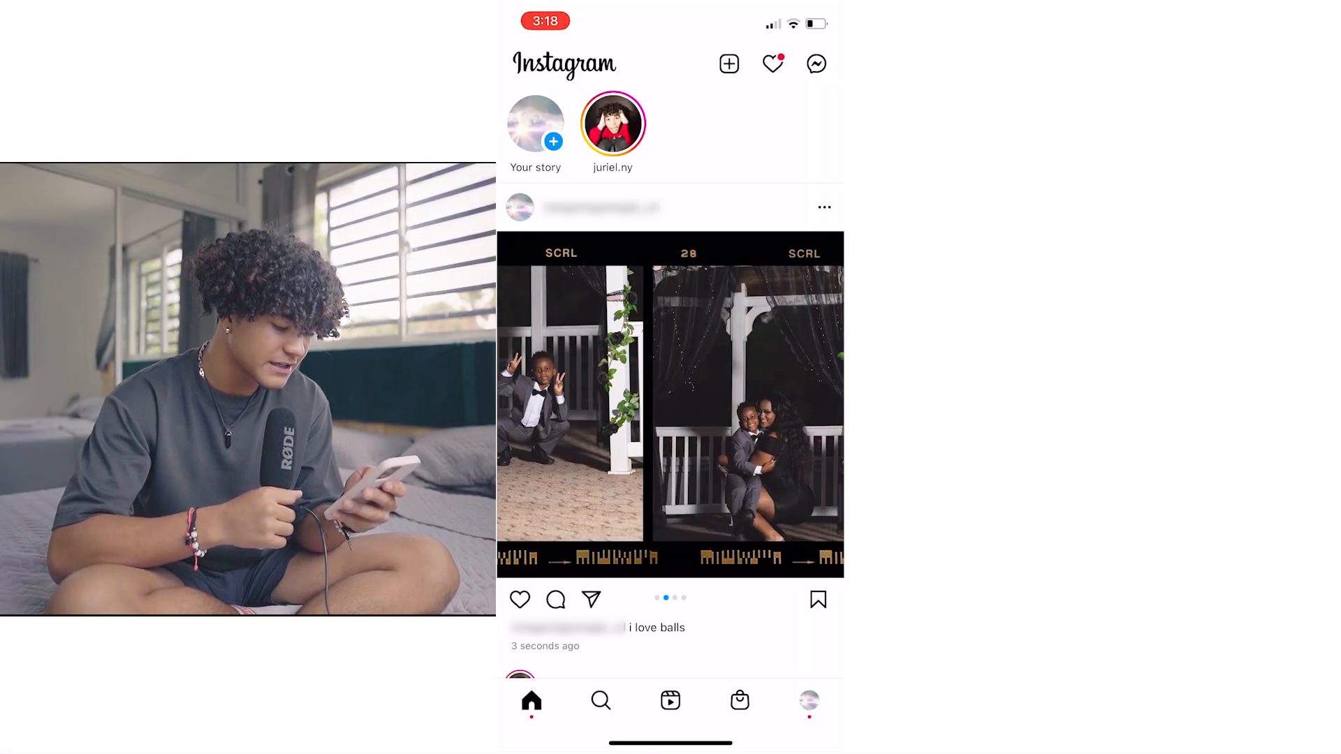